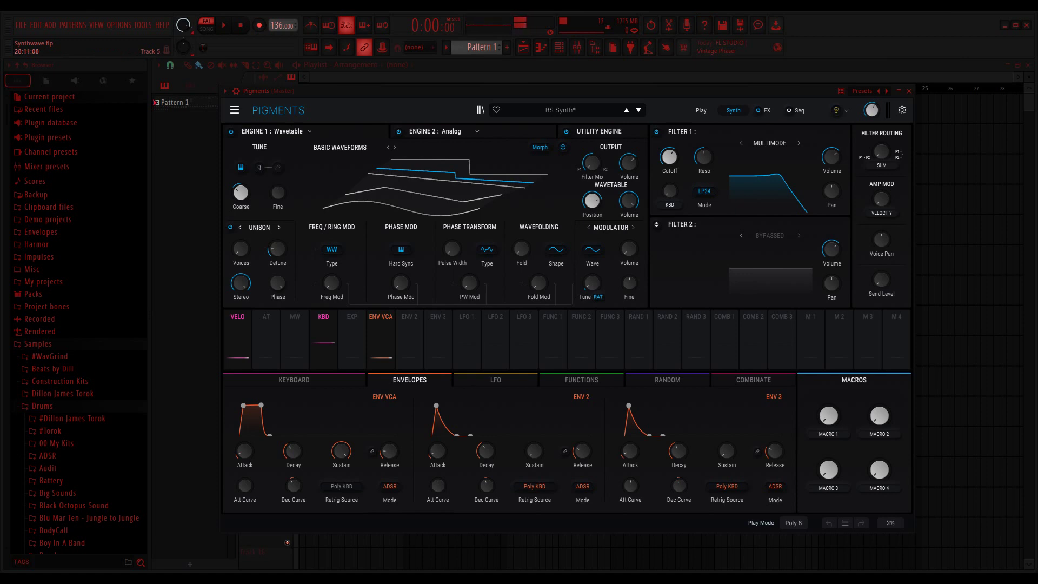
Step: Audition the current patch, close the BS Synth window, and open Pigments #2 from the Channel rack
key("space")
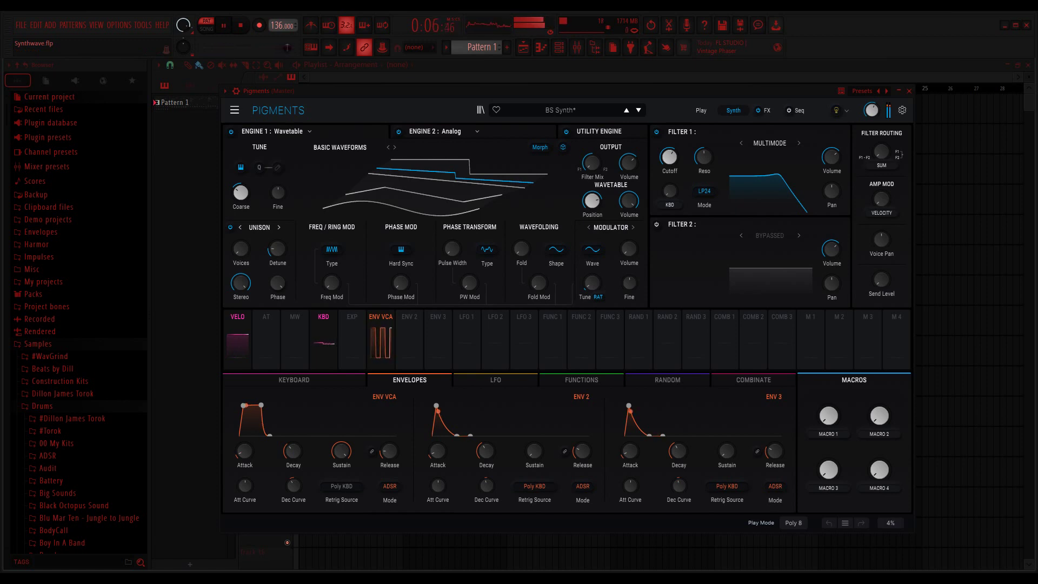
key("space")
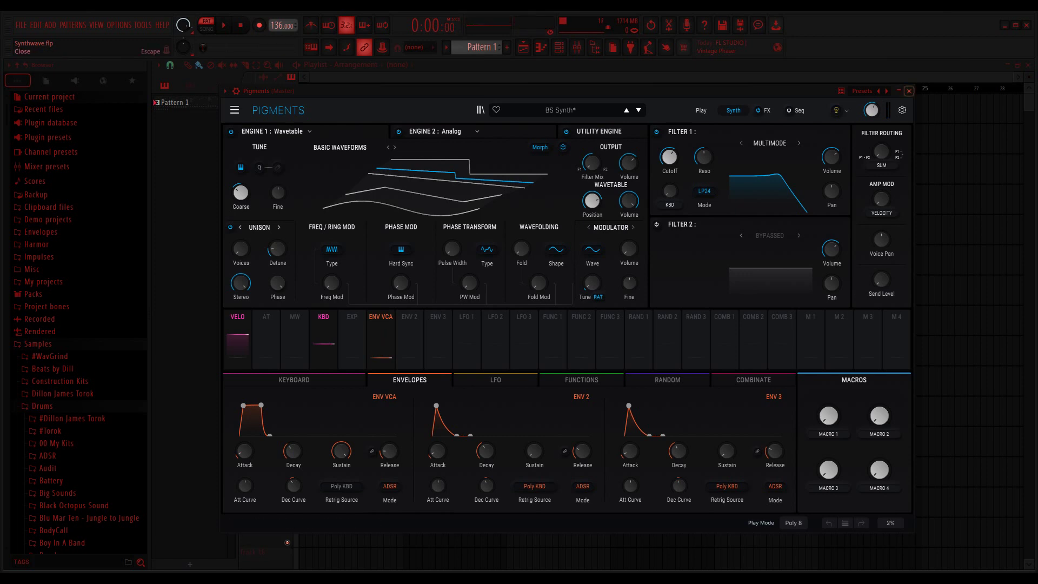
left_click(909, 91)
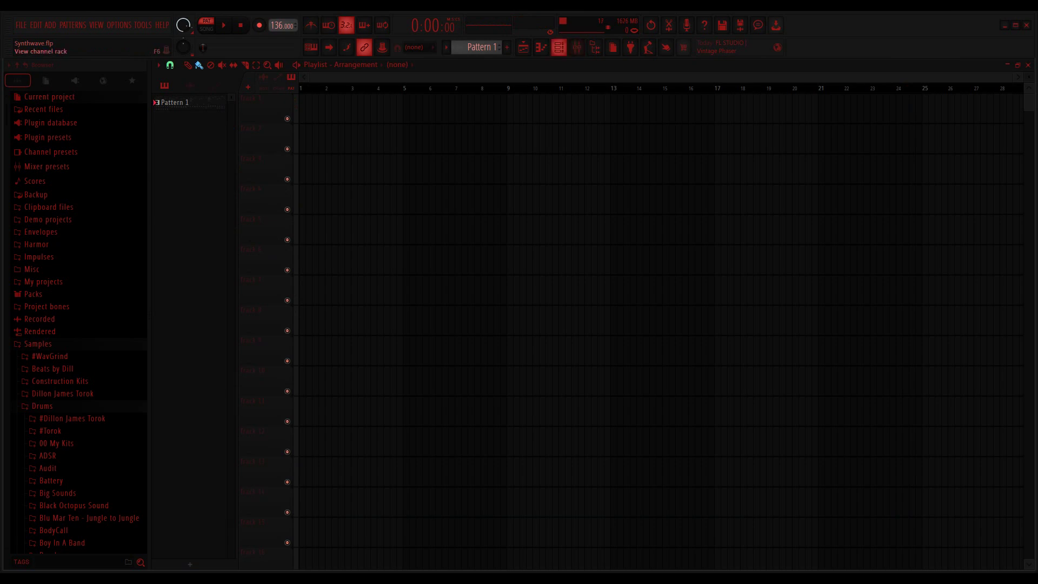
left_click(559, 47)
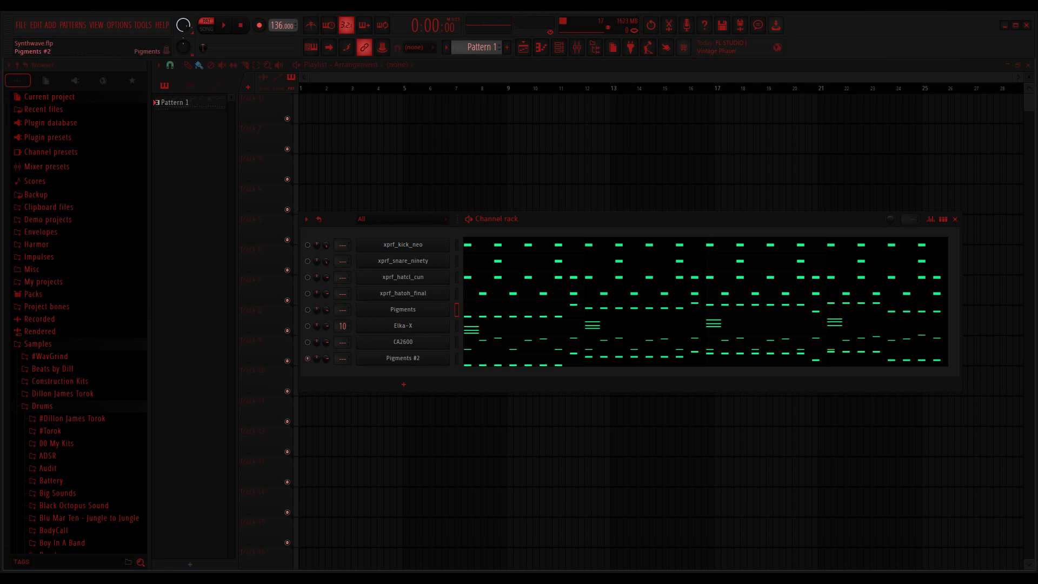
left_click(403, 358)
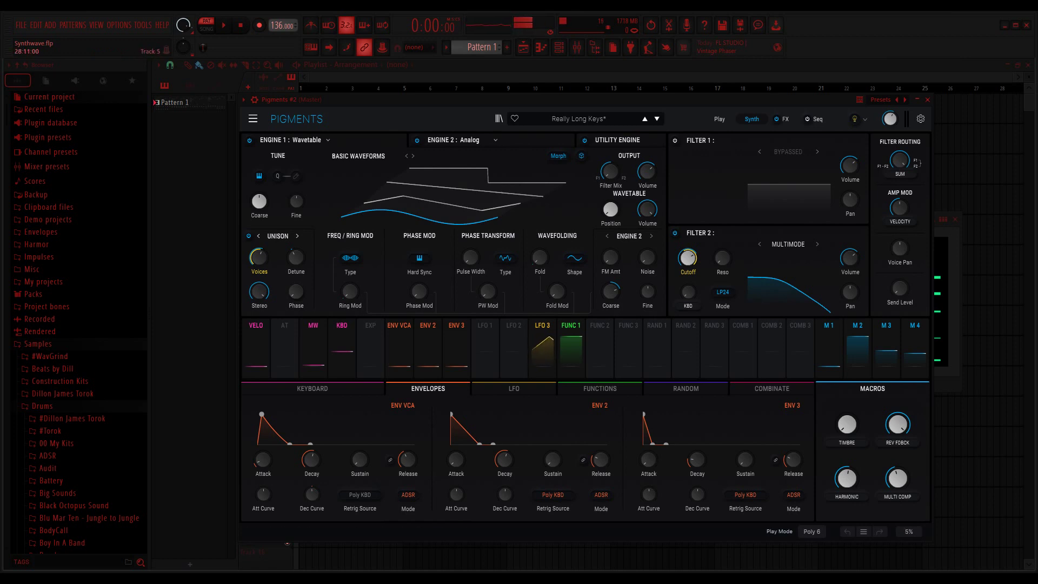
Step: Audition Pigments #2, then bring up the Template presets in the preset browser
key("space")
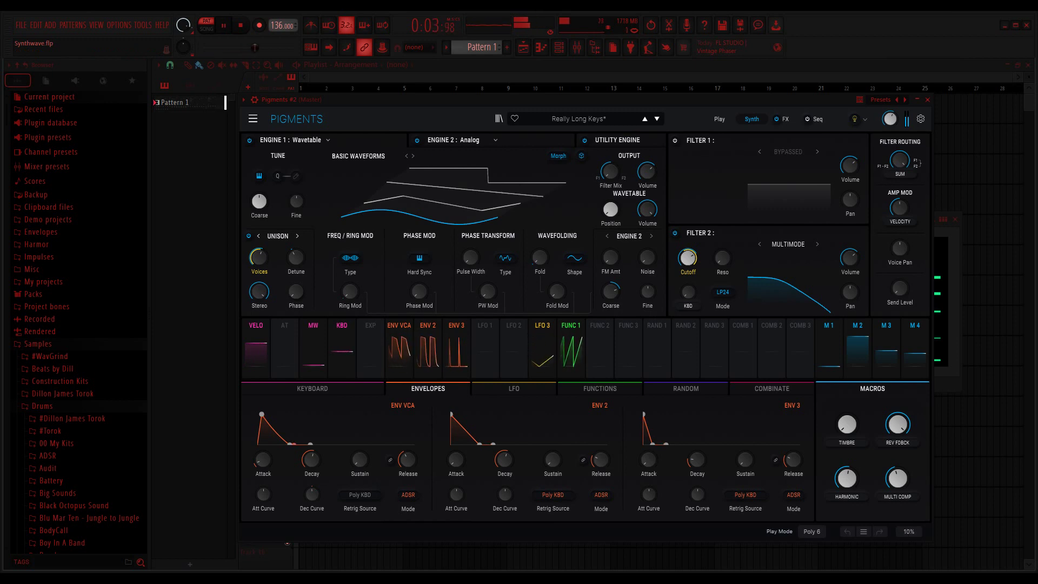
key("space")
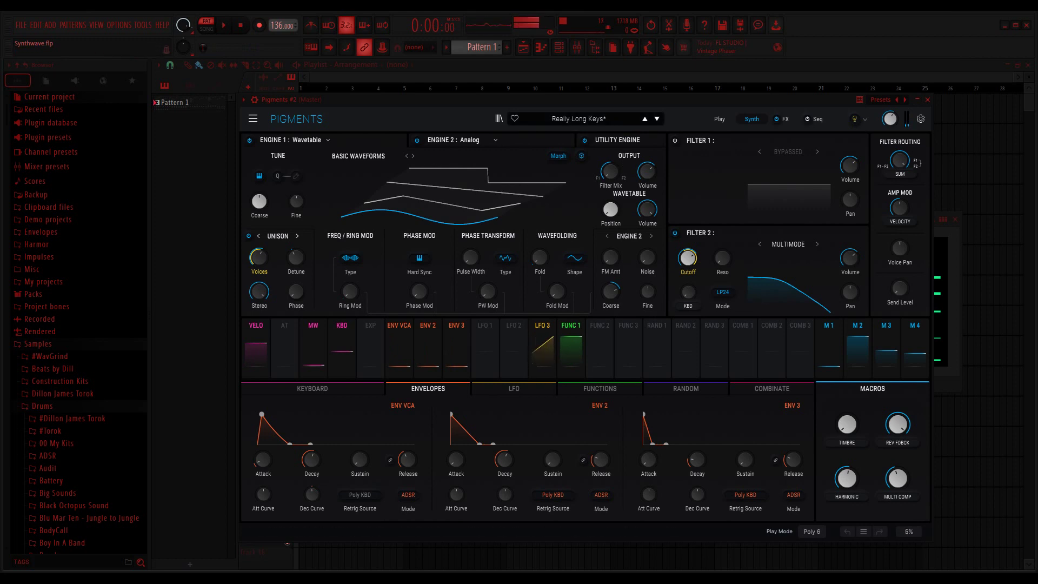
left_click(579, 119)
mouse_move(550, 288)
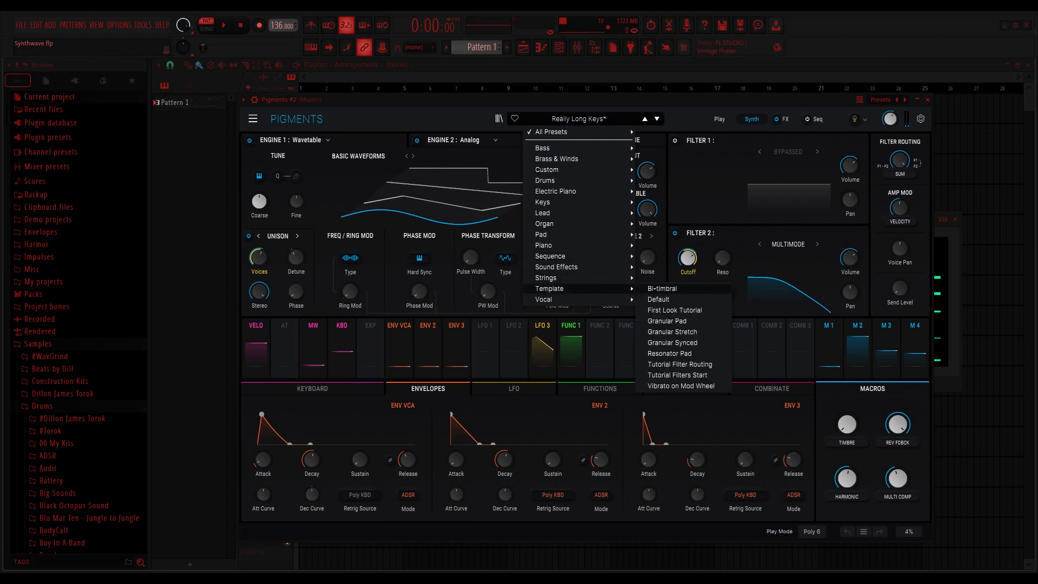
Step: Load the Template > Default preset into Pigments #2
left_click(659, 299)
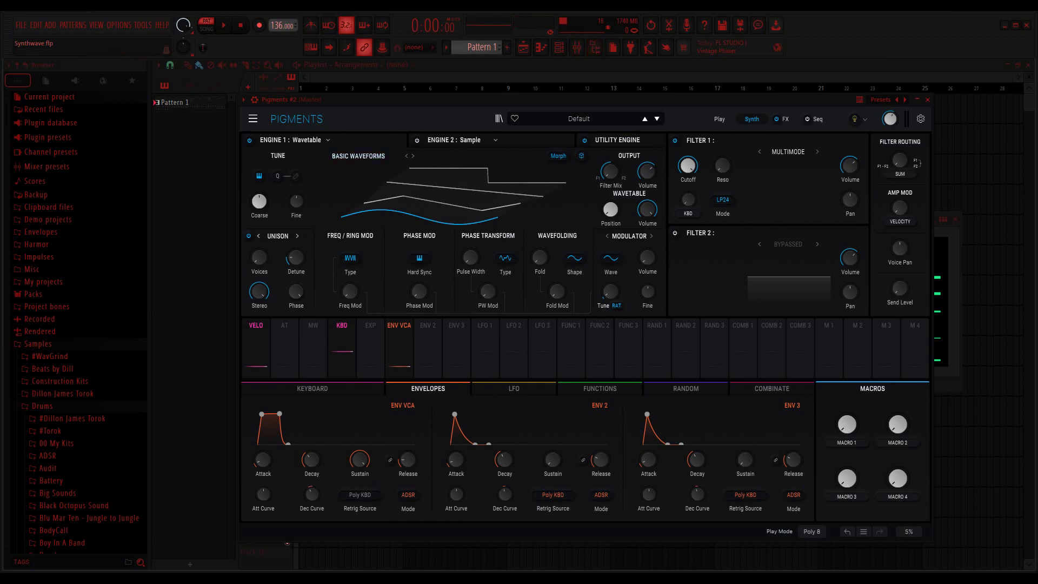
Step: Lower Engine 1's Coarse pitch several semitones, set wavetable position to 0.524, and audition
mouse_move(623, 164)
scroll(259, 201, "down", 4)
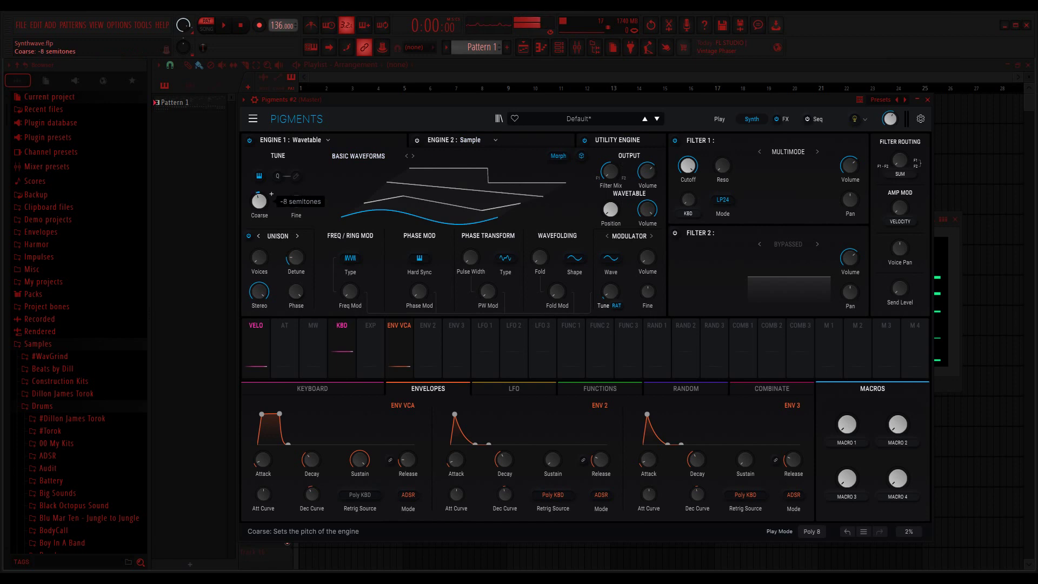
scroll(259, 201, "down", 13)
scroll(259, 201, "down", 2)
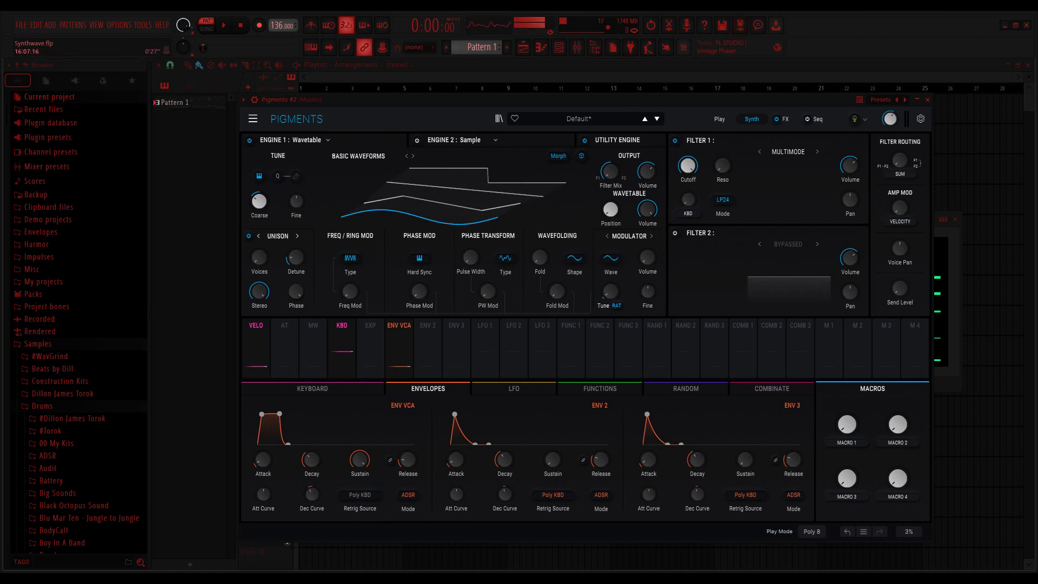
left_click_drag(610, 209, 623, 201)
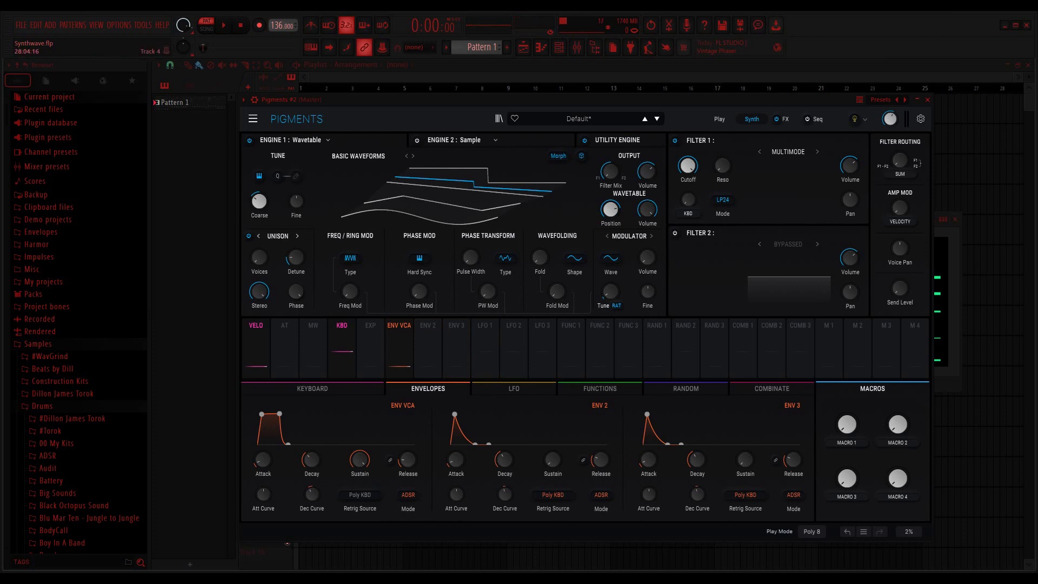
key("space")
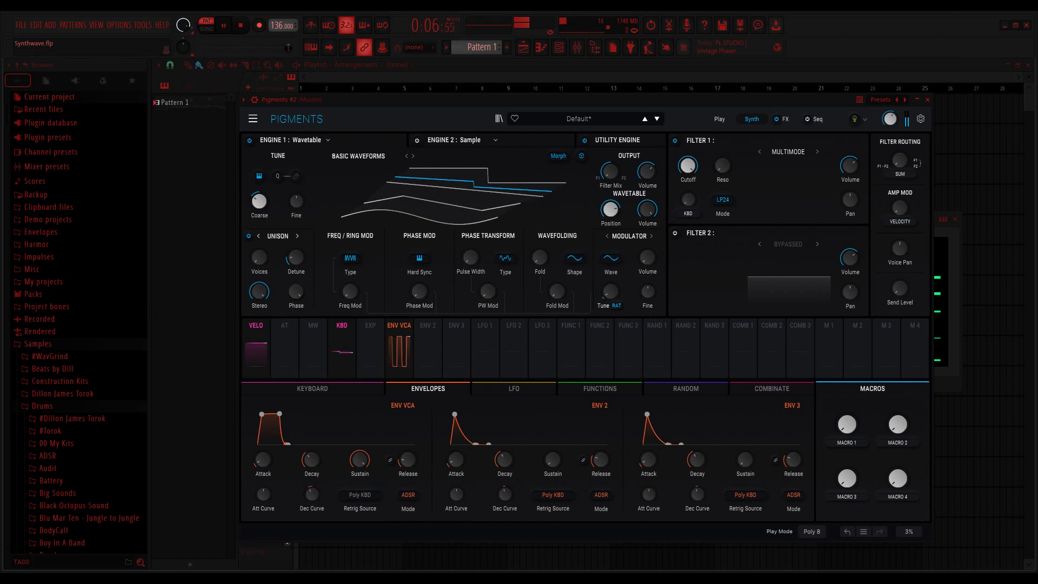
key("space")
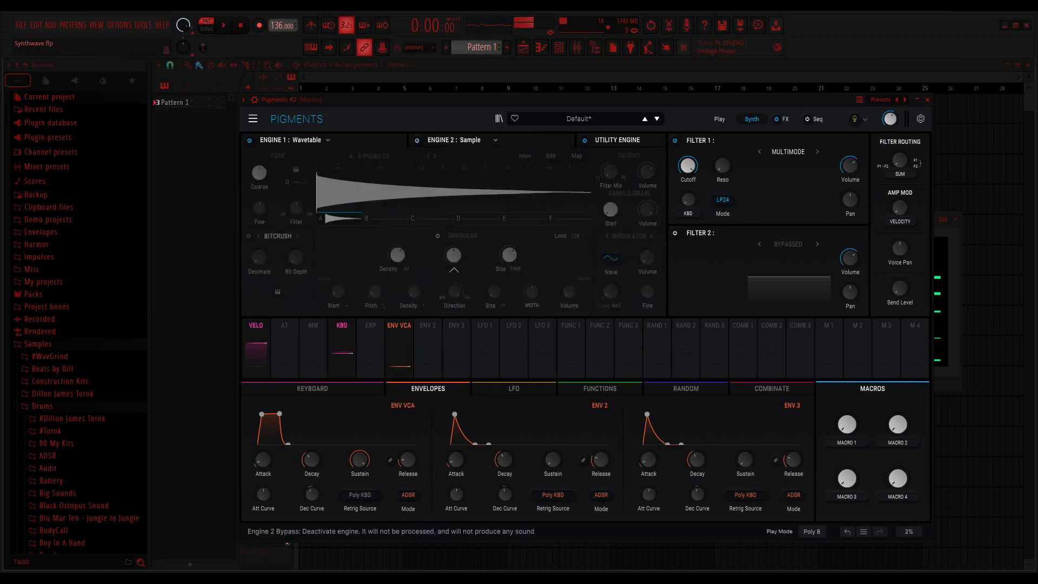
Step: Enable Engine 2 as an Analog engine with Oscillator 1 Coarse at -10 semitones
left_click(417, 140)
left_click(454, 140)
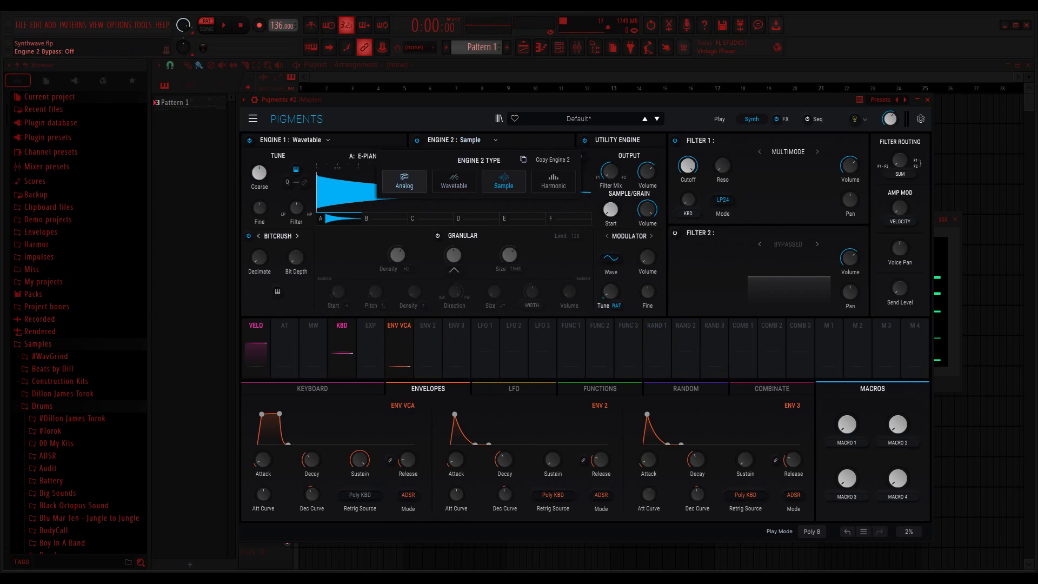
left_click(405, 181)
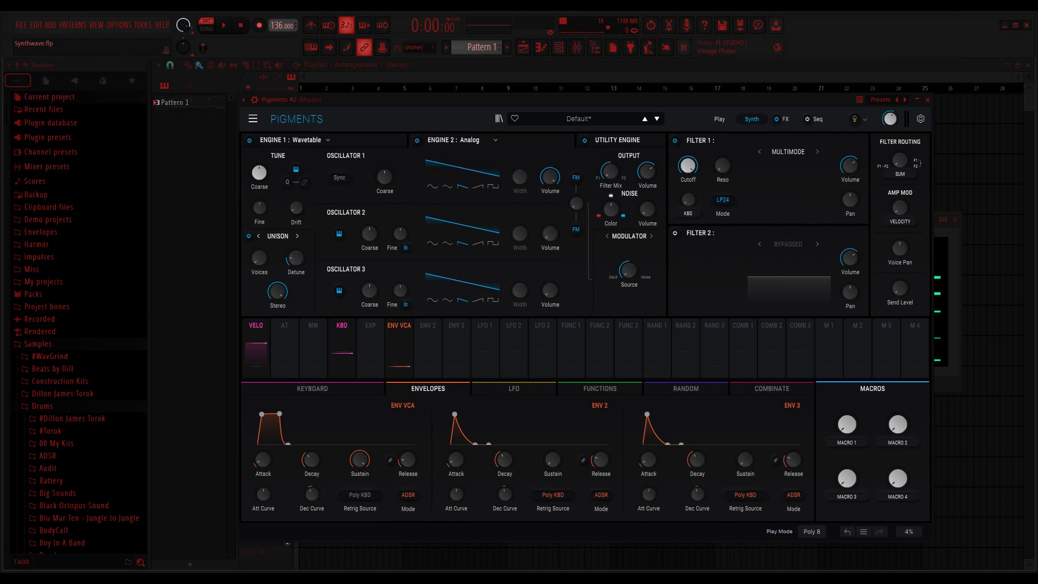
scroll(384, 177, "down", 10)
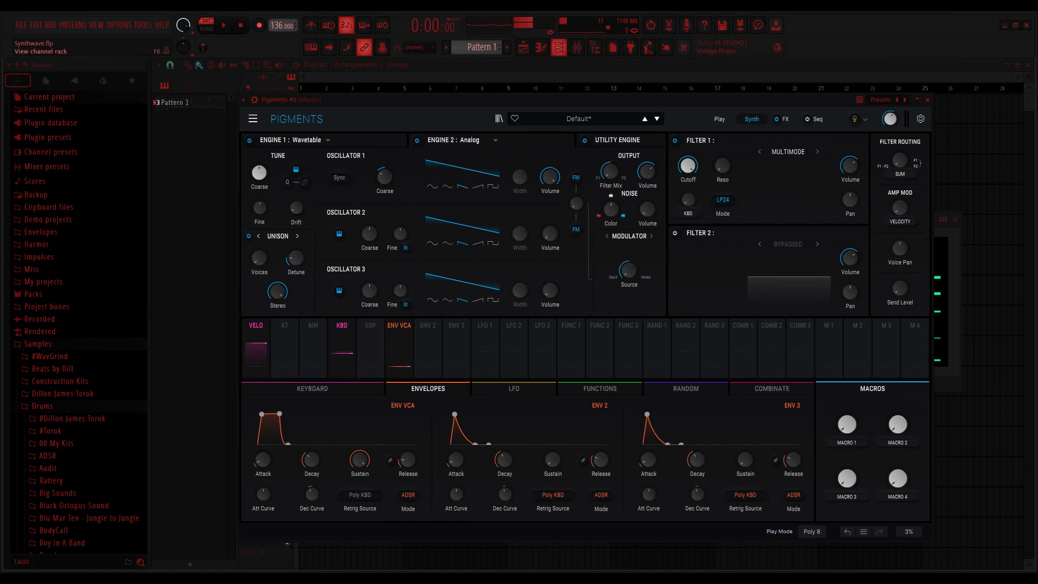
key("F6")
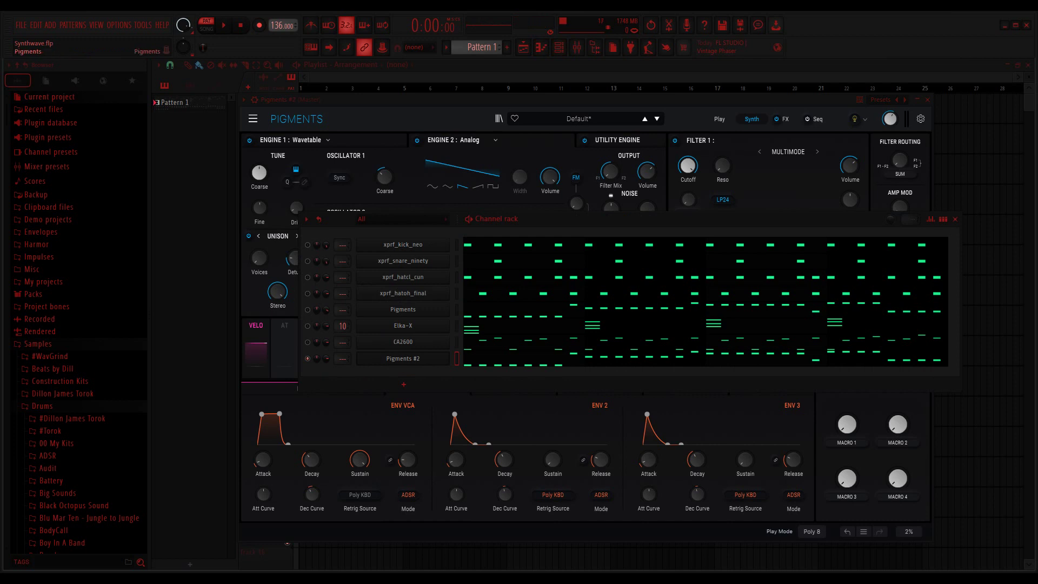
left_click(402, 309)
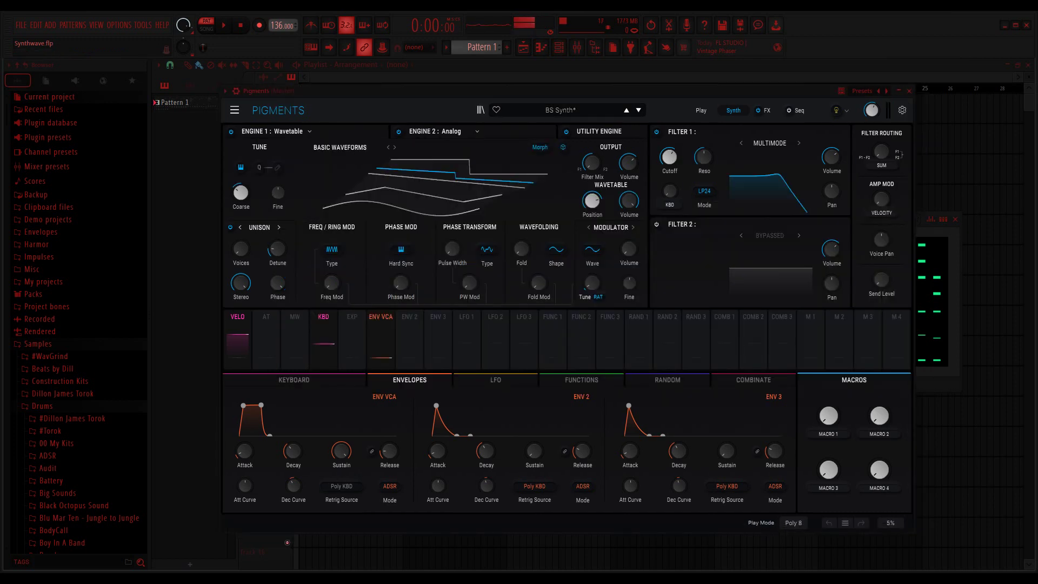
left_click(431, 132)
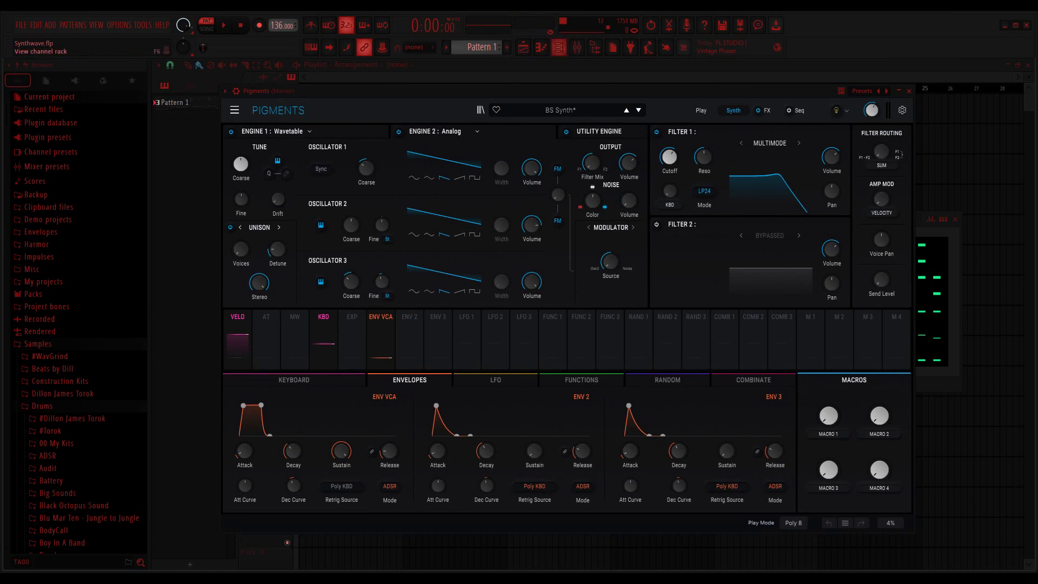
left_click(559, 47)
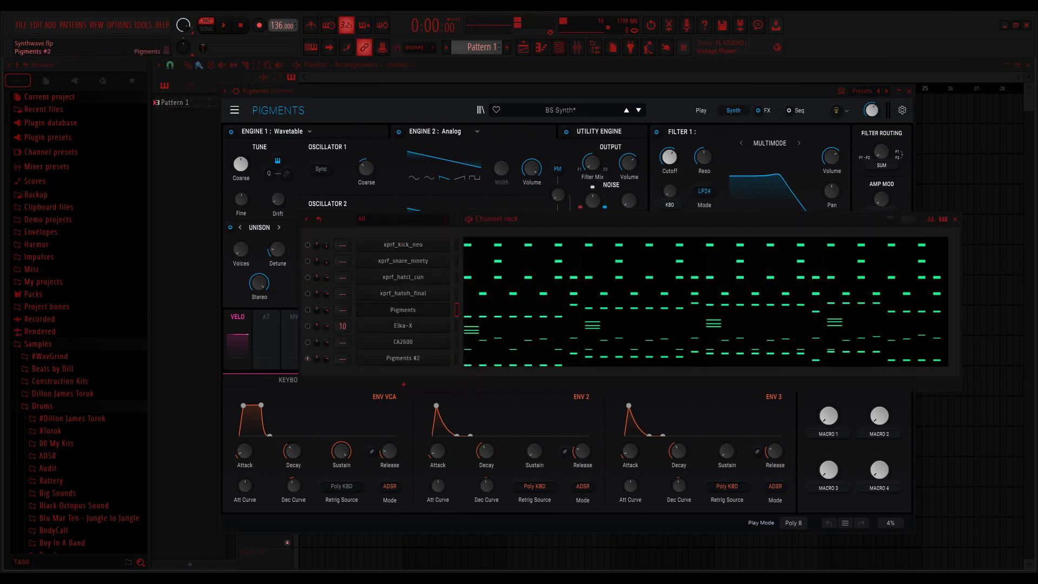
left_click(403, 357)
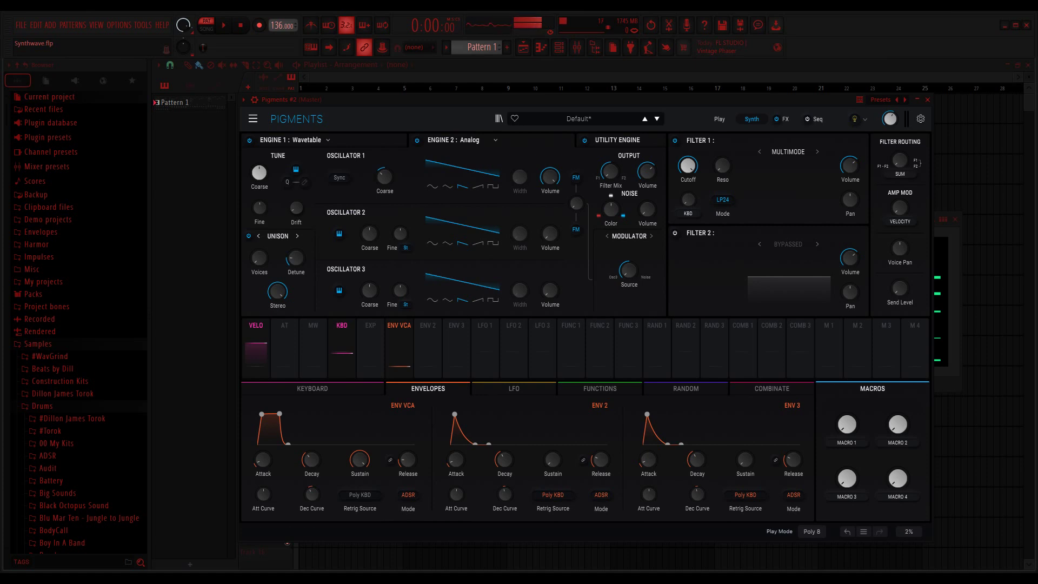
Step: Raise Oscillator 2's volume to about -5.76 dB
mouse_move(562, 226)
scroll(562, 226, "up", 10)
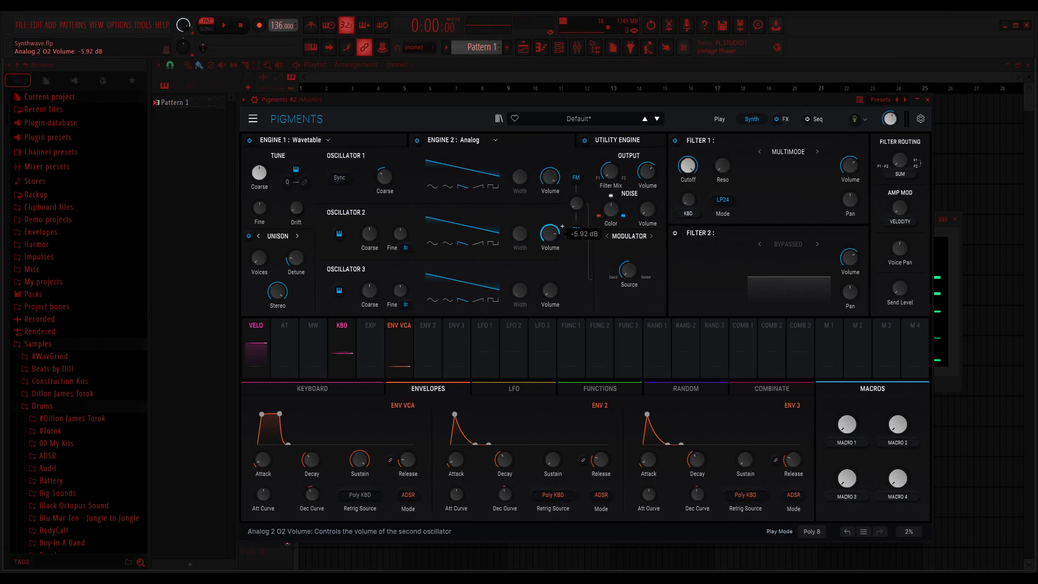
scroll(562, 226, "up", 1)
scroll(562, 226, "up", 1)
scroll(562, 226, "down", 5)
scroll(562, 226, "up", 2)
scroll(562, 226, "up", 2)
scroll(562, 226, "down", 1)
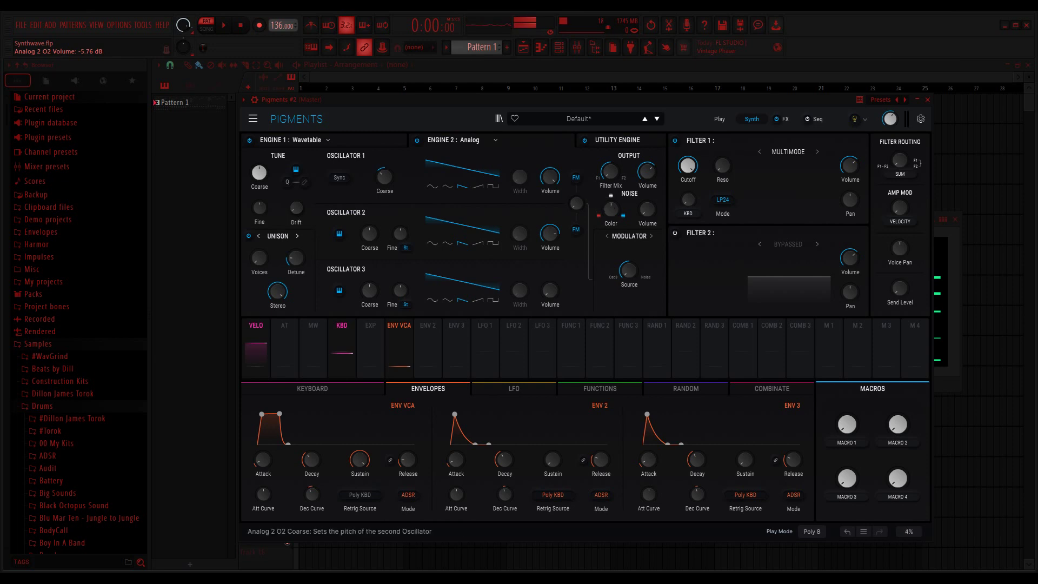
Step: Detune Oscillator 2 slightly flat with Fine at -0.016 semitone
mouse_move(411, 229)
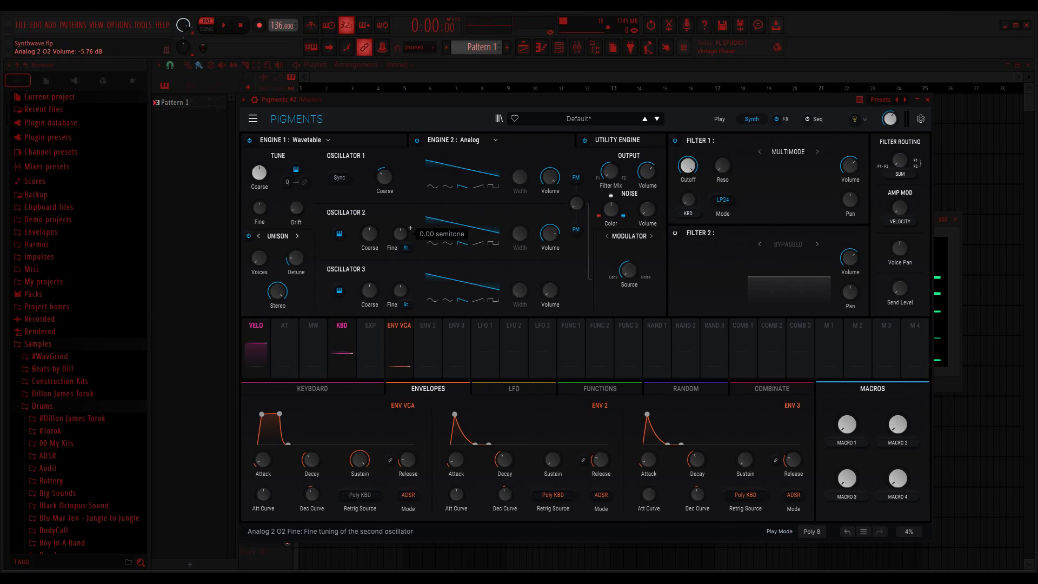
scroll(410, 229, "down", 1)
scroll(410, 229, "down", 1)
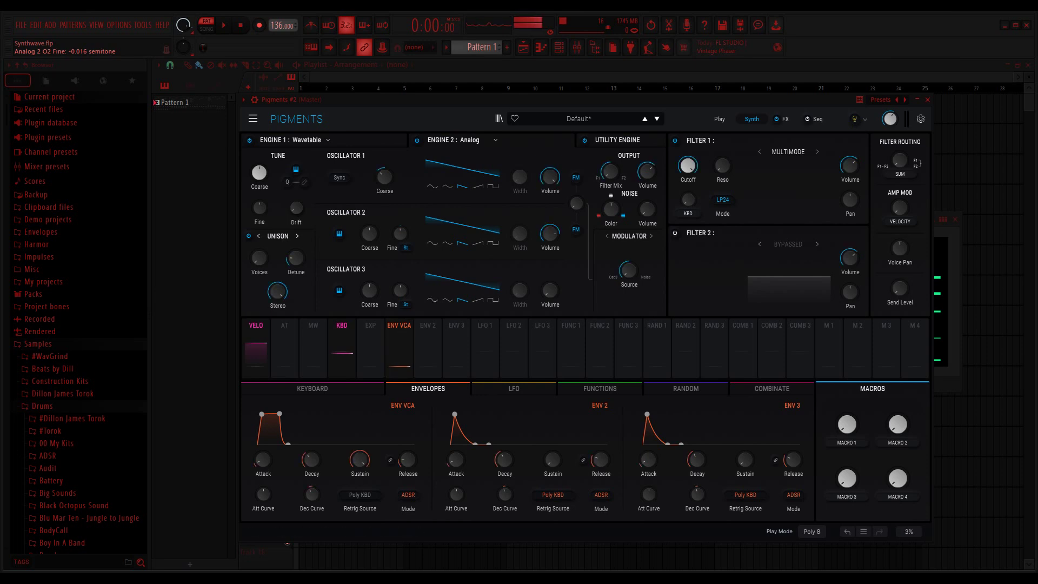
Step: Set Oscillator 3 to 0 dB, Coarse -12, Fine about 0.128, then audition the layered oscillators
double_click(563, 283)
scroll(382, 283, "down", 7)
scroll(382, 283, "down", 4)
scroll(382, 283, "down", 1)
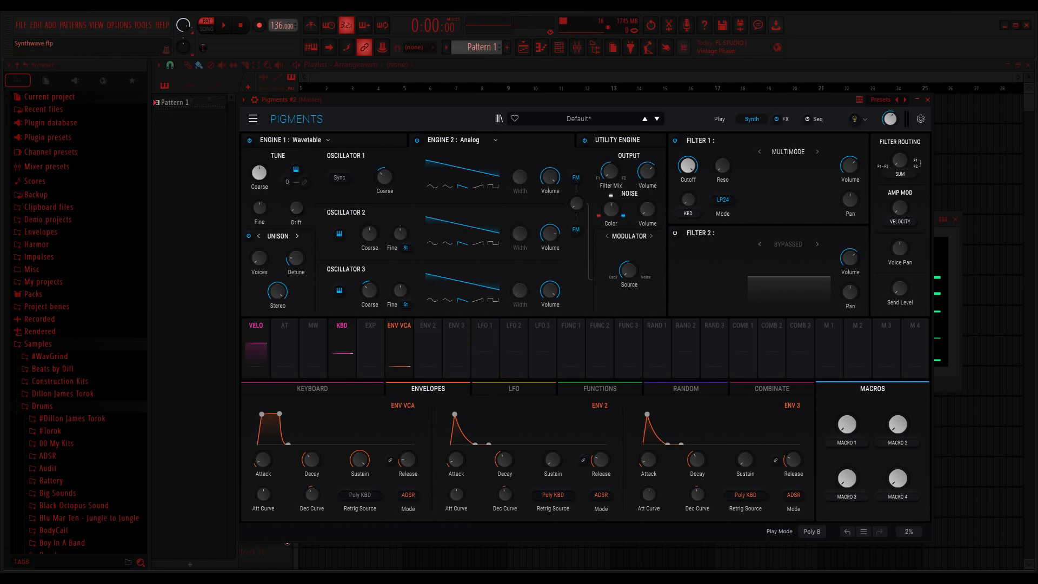
scroll(410, 285, "up", 1)
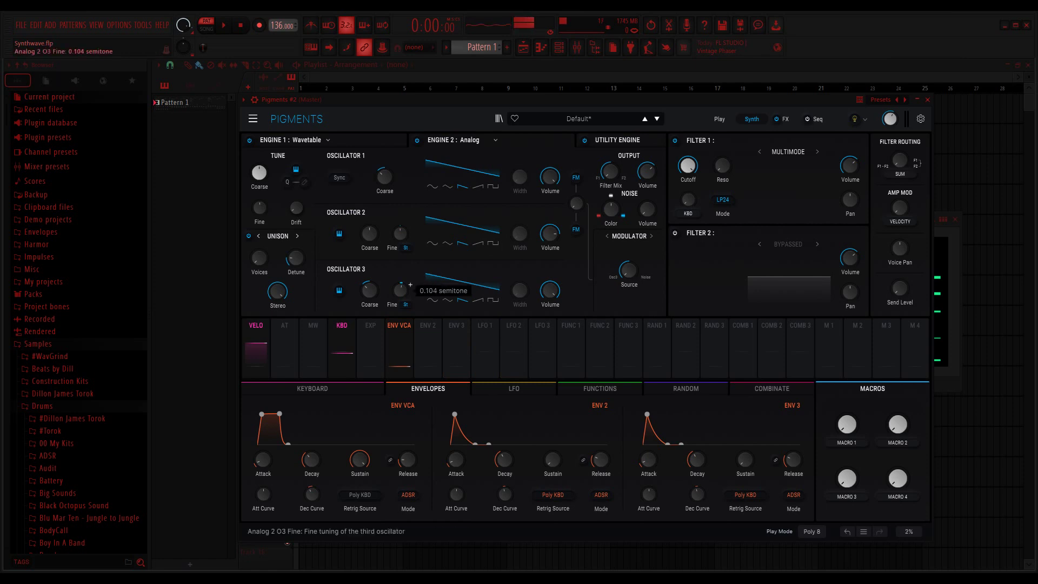
scroll(411, 285, "up", 2)
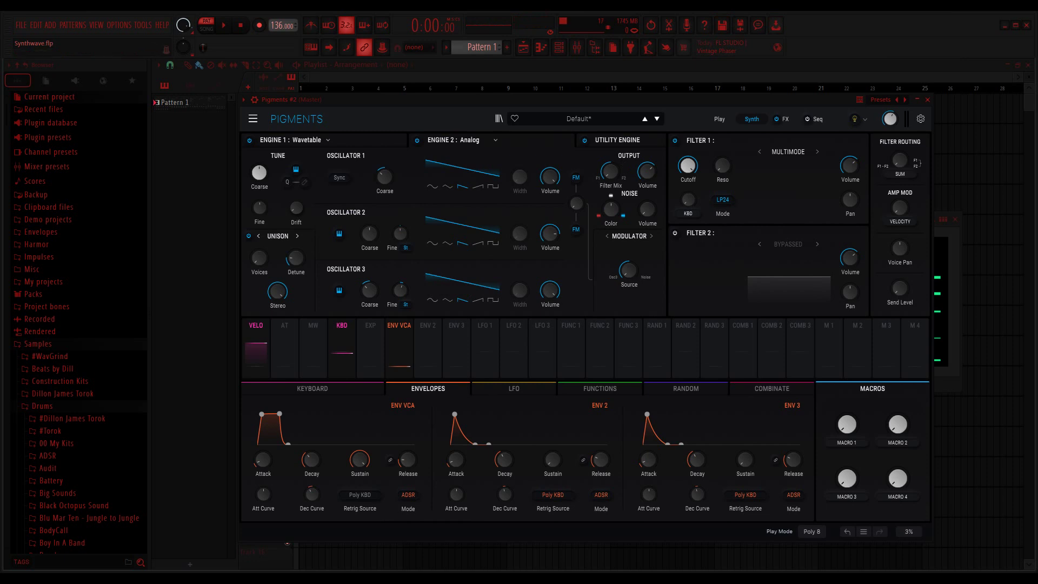
key("space")
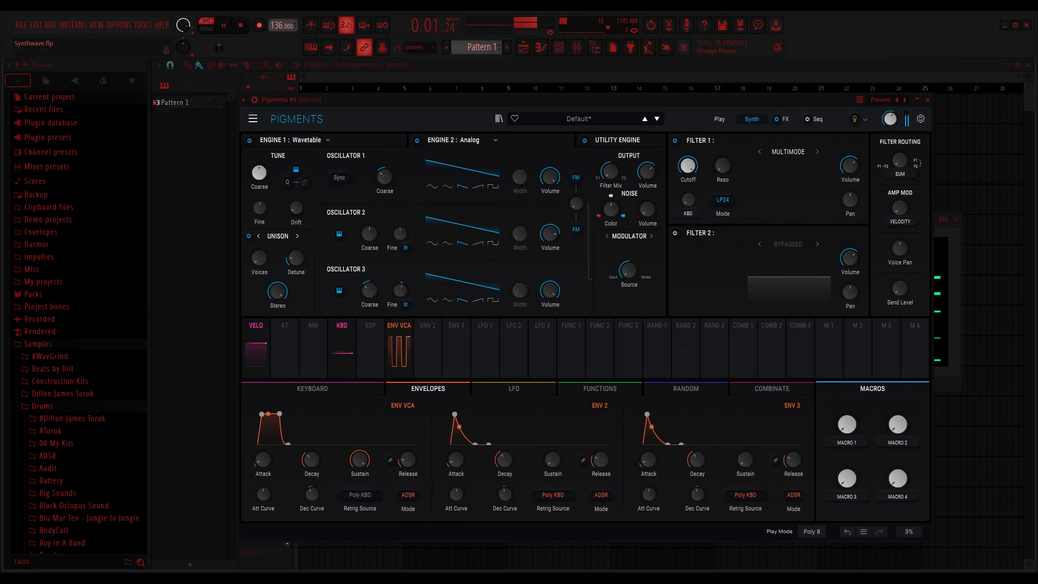
key("space")
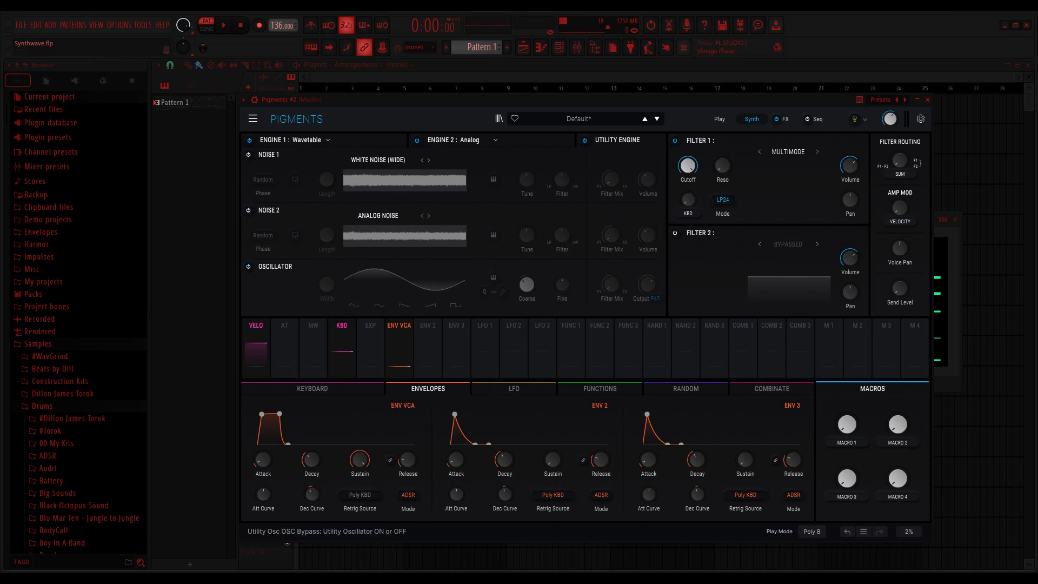
Step: Enable the utility oscillator as a square wave, output down a few dB, Coarse at -24 semitones
left_click(248, 266)
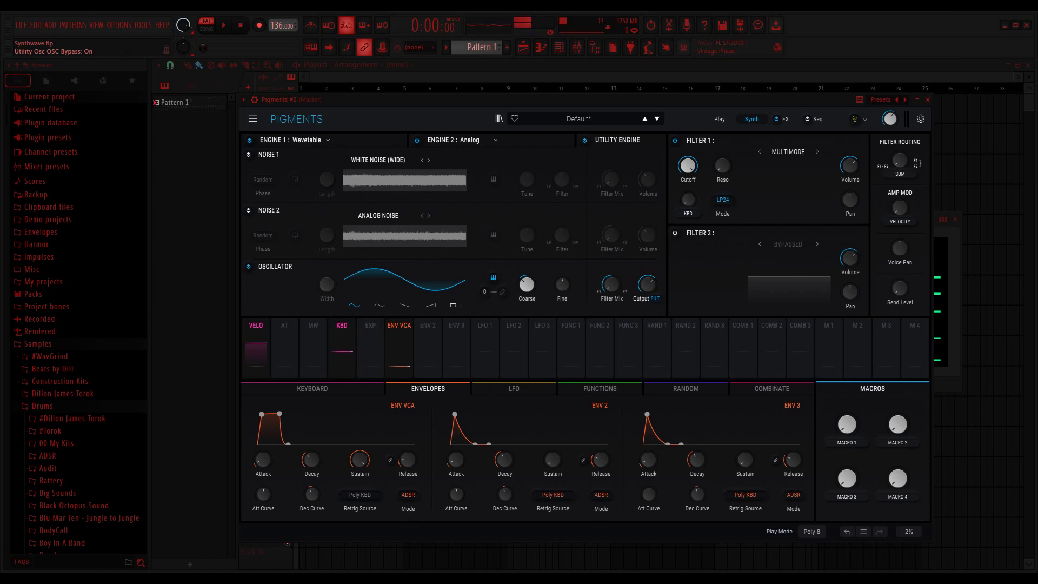
left_click(456, 305)
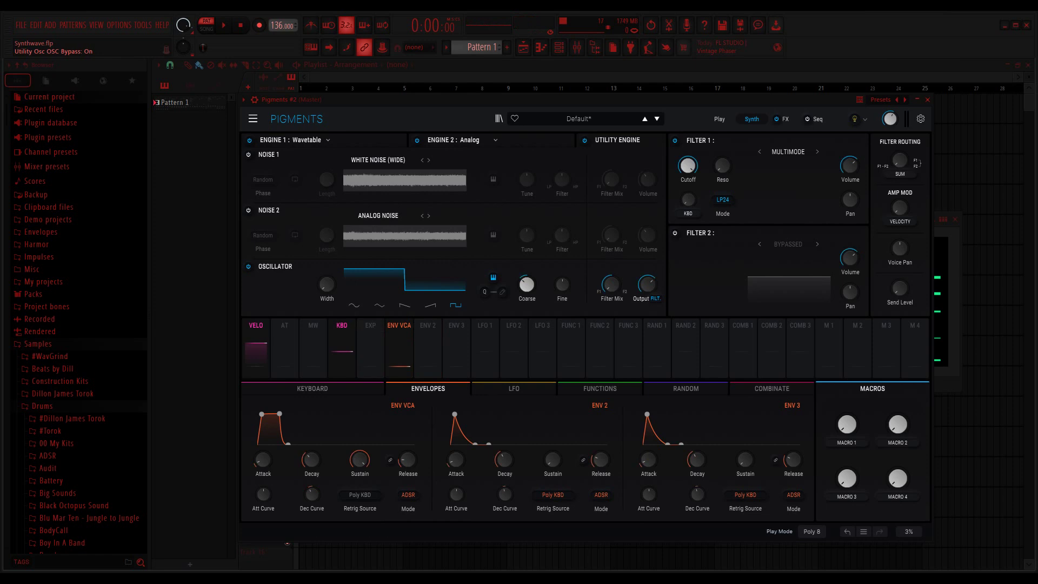
mouse_move(660, 277)
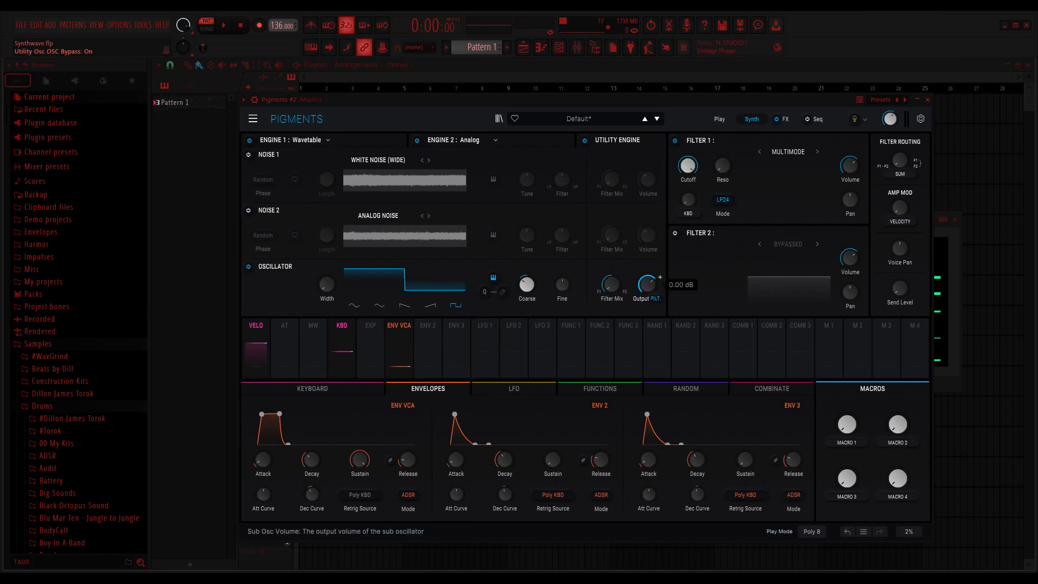
scroll(660, 278, "down", 3)
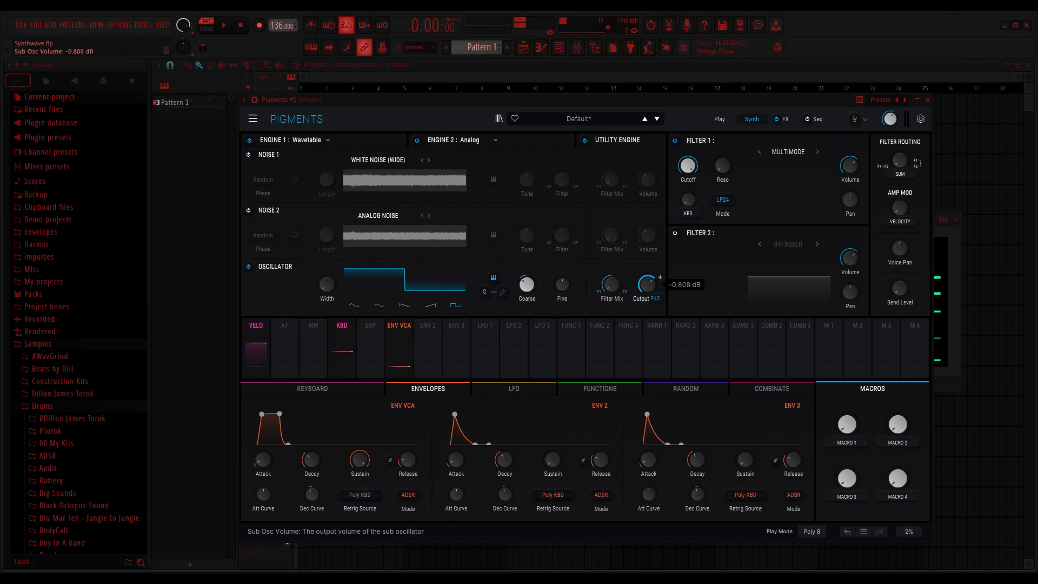
scroll(659, 277, "down", 3)
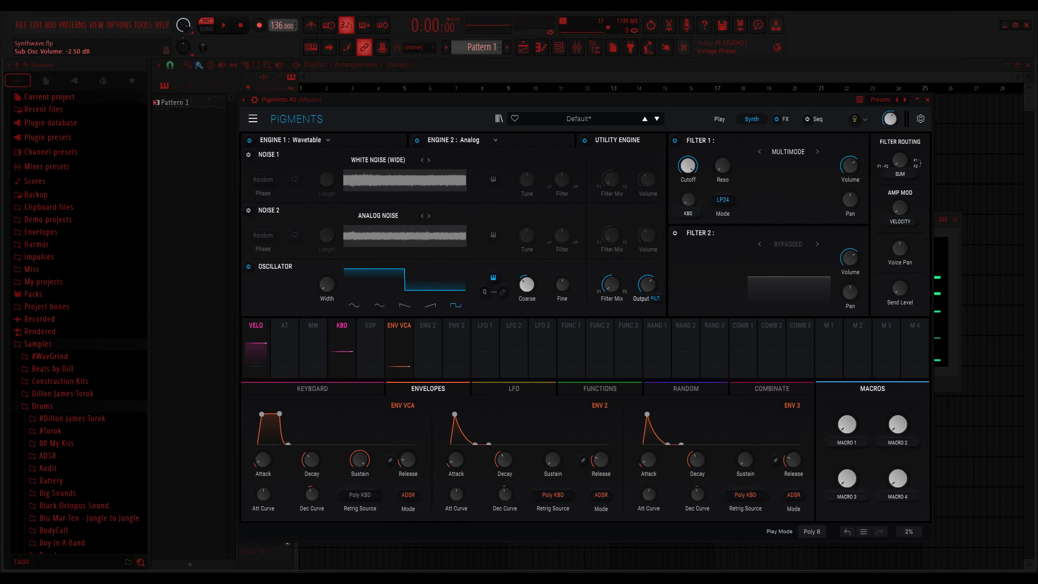
mouse_move(539, 276)
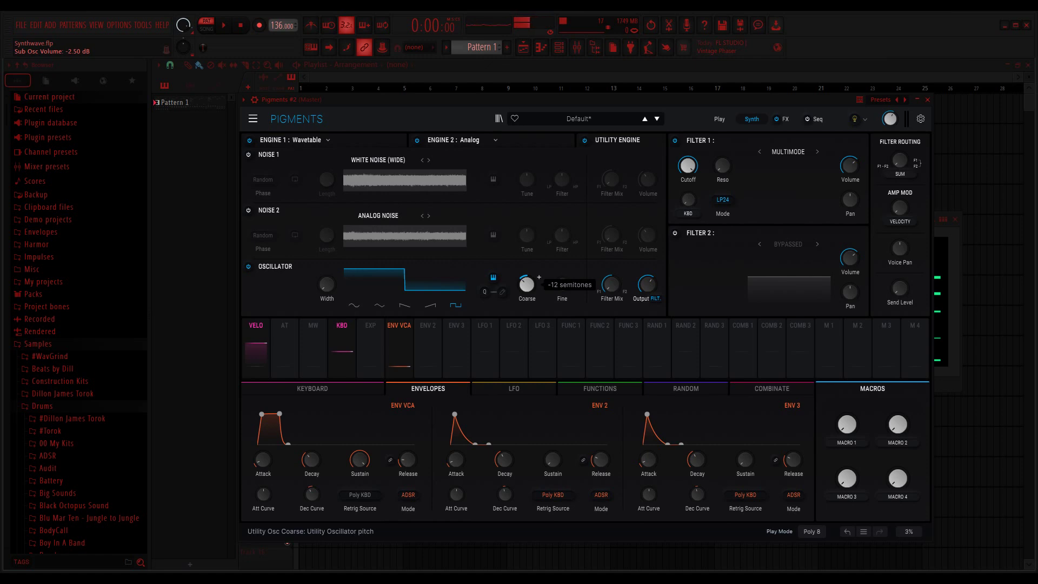
scroll(539, 276, "down", 1)
scroll(539, 277, "down", 3)
scroll(539, 277, "down", 2)
scroll(539, 277, "down", 4)
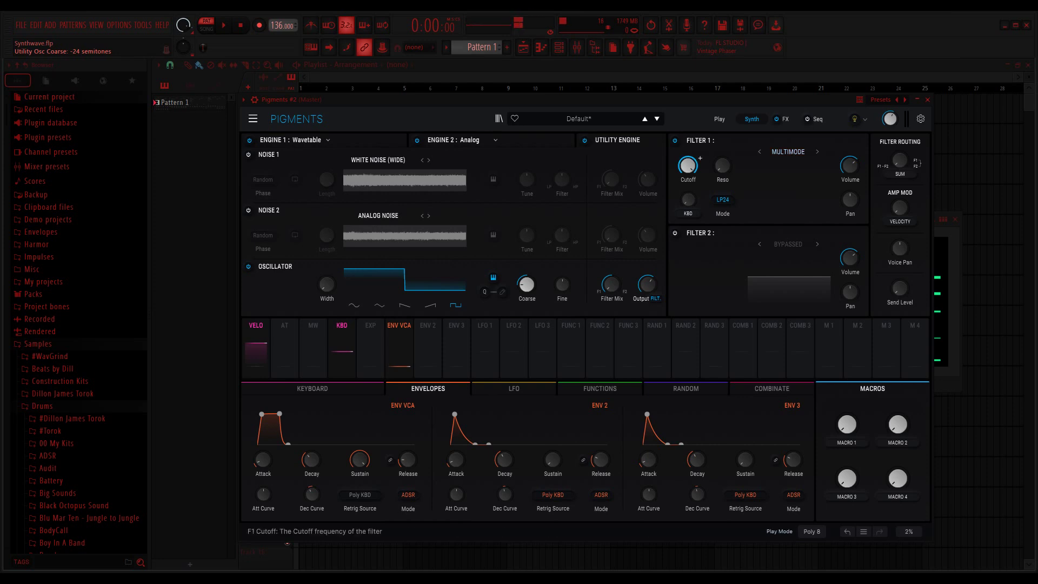
Step: Lower Filter 1 cutoff to about 1276 Hz and raise resonance to about 0.48
mouse_move(699, 158)
scroll(700, 158, "down", 3)
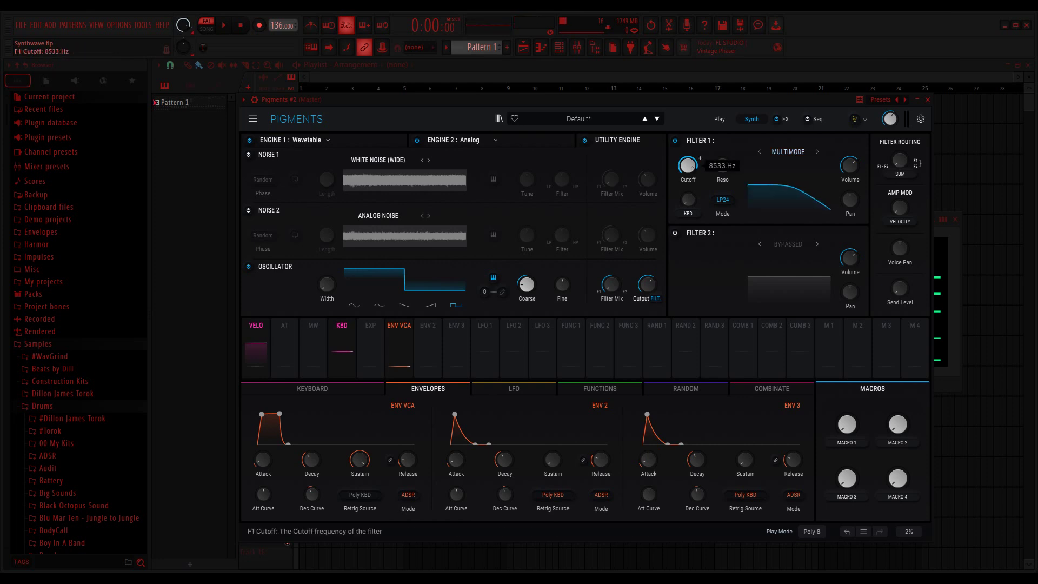
scroll(700, 158, "down", 6)
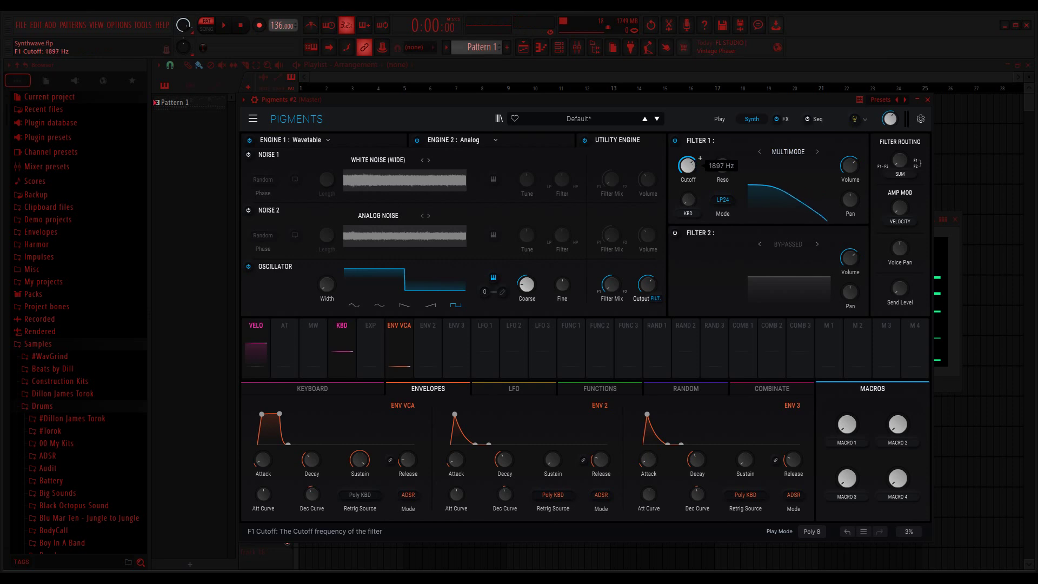
scroll(700, 159, "down", 3)
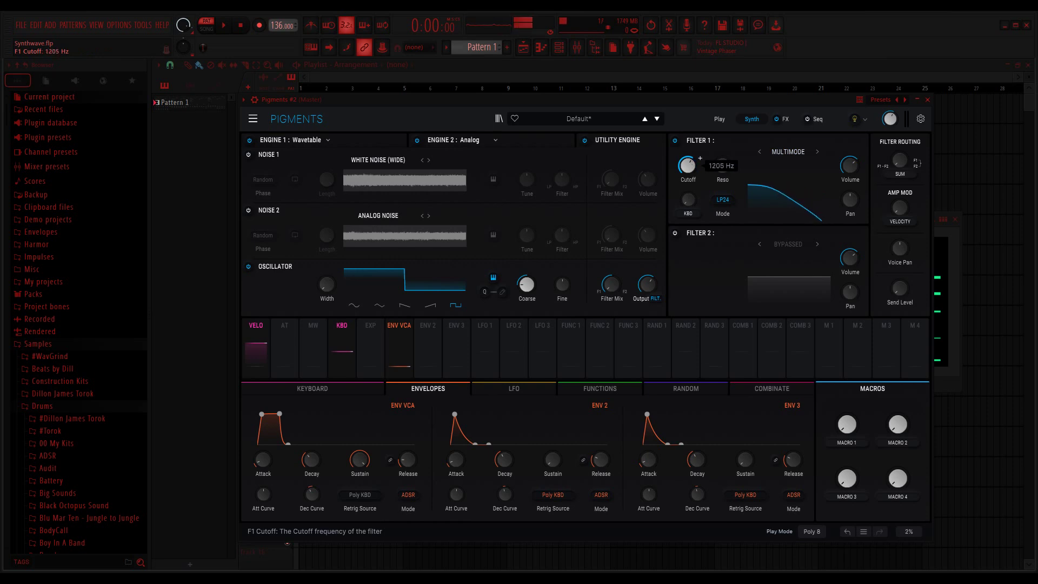
scroll(699, 159, "up", 1)
scroll(700, 158, "up", 2)
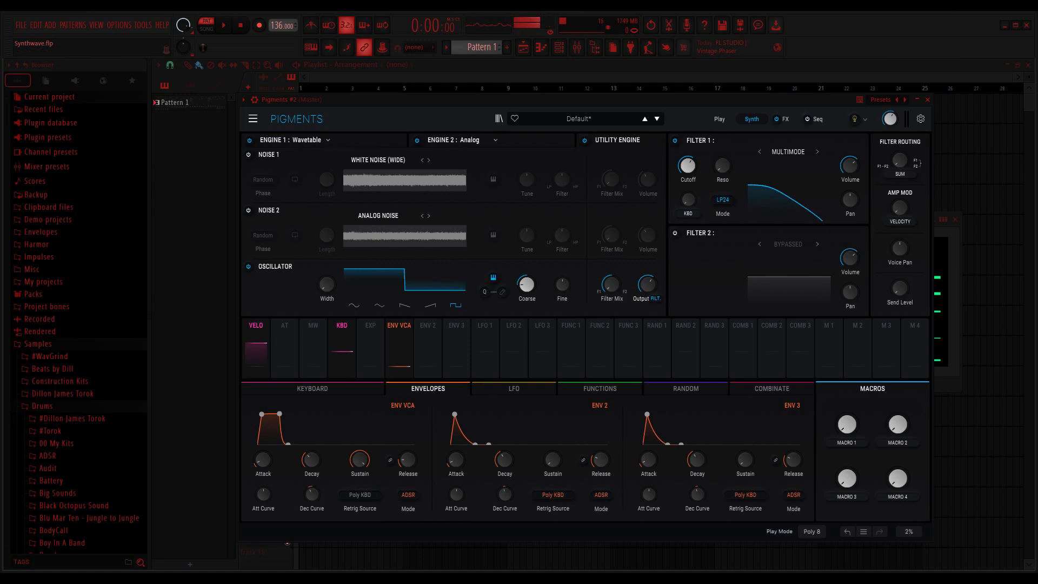
scroll(734, 159, "down", 2)
scroll(734, 159, "up", 3)
scroll(735, 159, "up", 4)
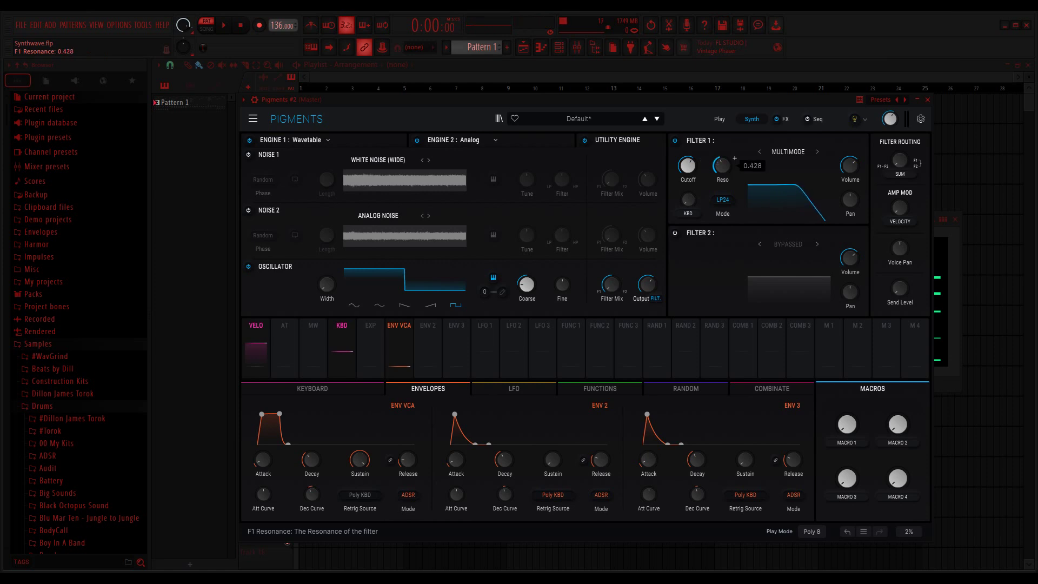
scroll(734, 159, "up", 2)
scroll(735, 158, "up", 1)
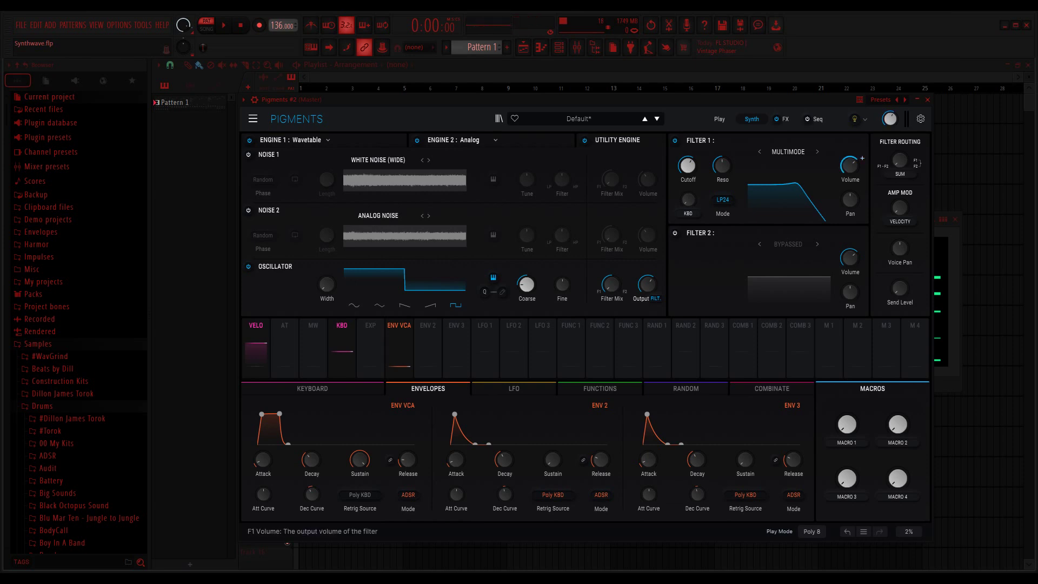
Step: Lower Filter 1's volume from 2.45 dB to 0.78 dB
mouse_move(862, 159)
scroll(862, 159, "down", 5)
scroll(862, 158, "down", 5)
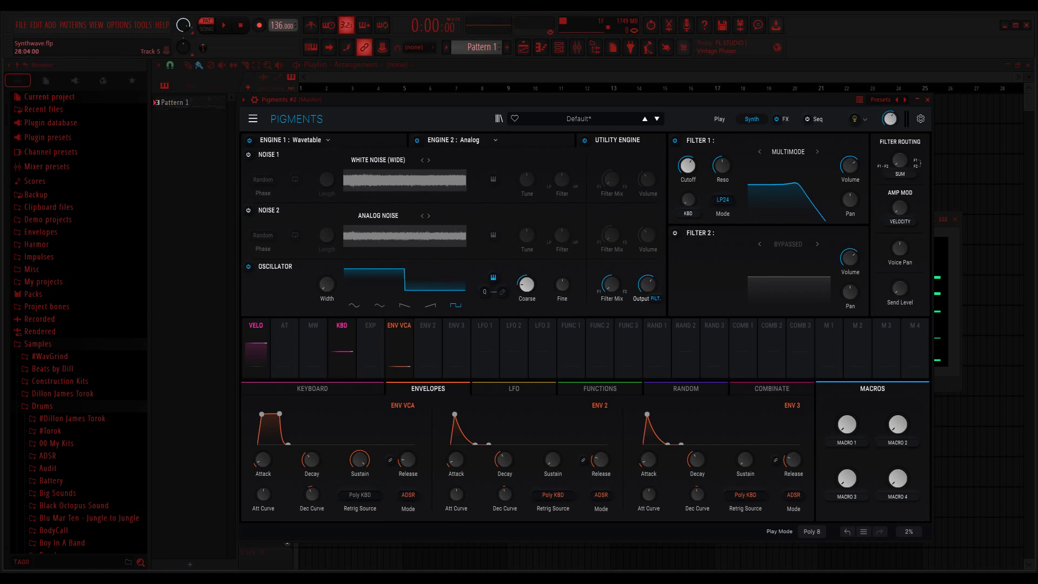
key("space")
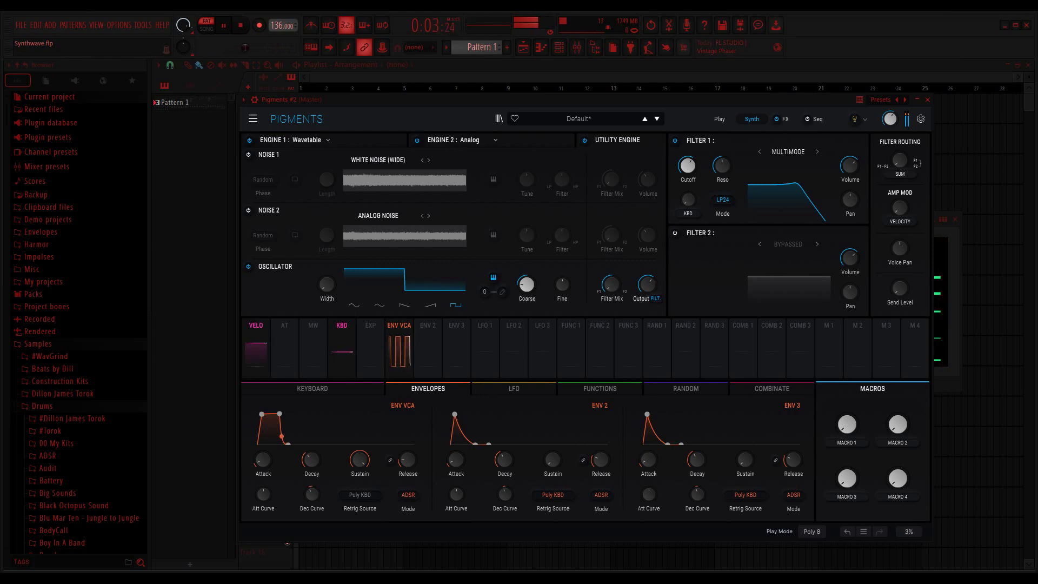
key("space")
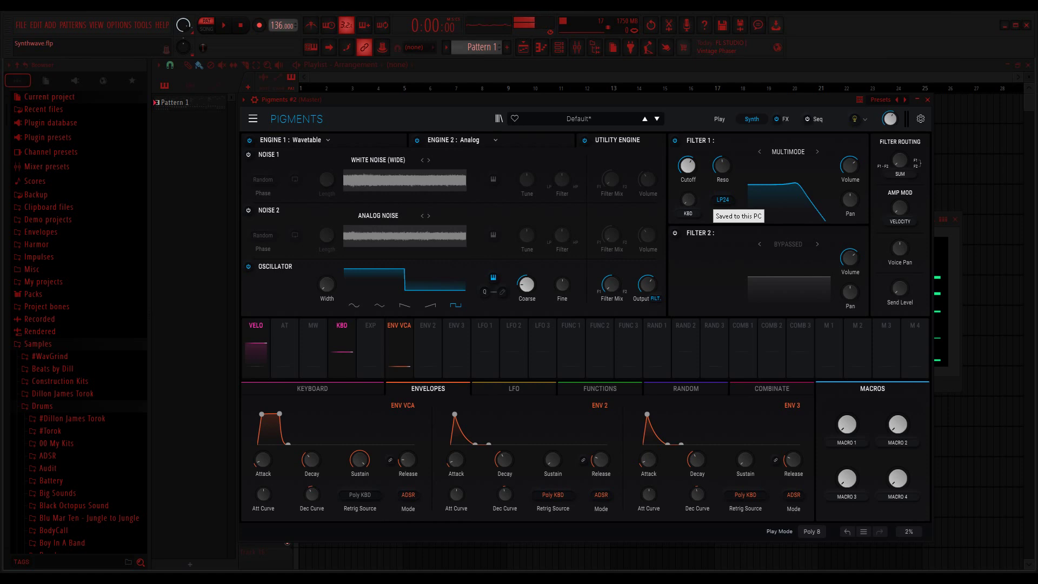
Step: Add a Compressor to the empty third FX A slot
left_click(782, 119)
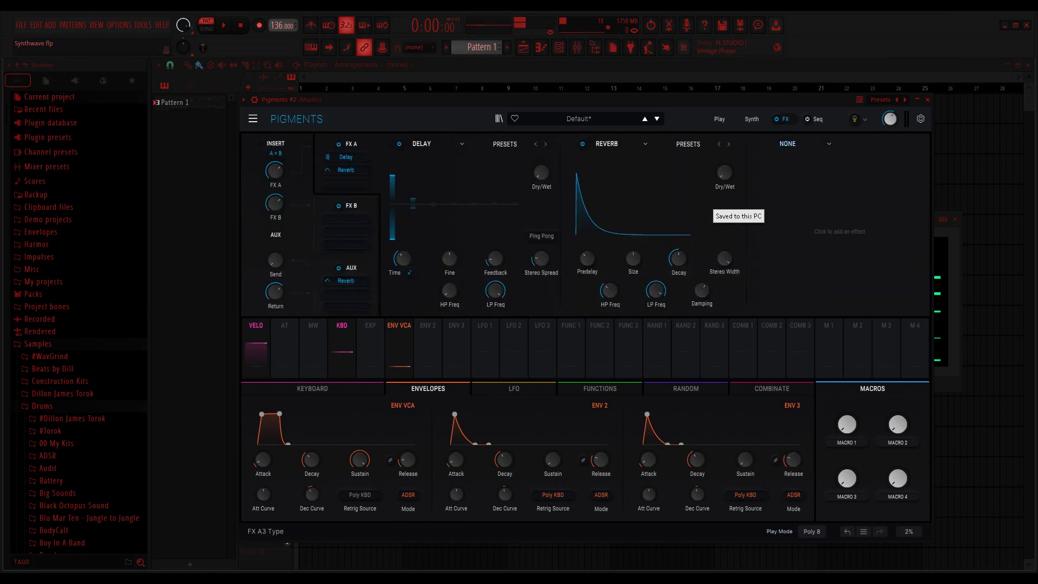
left_click(806, 144)
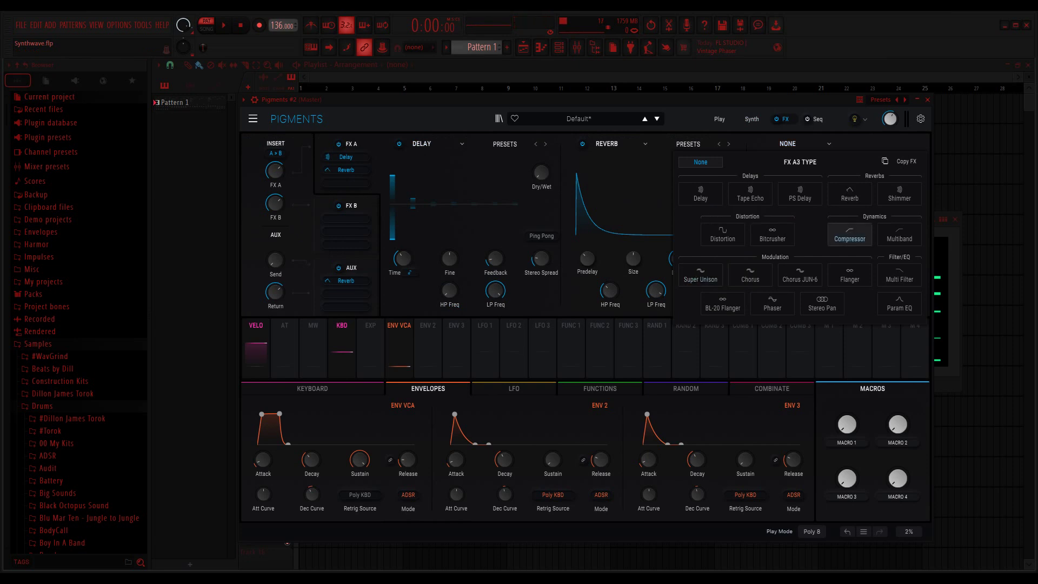
left_click(850, 235)
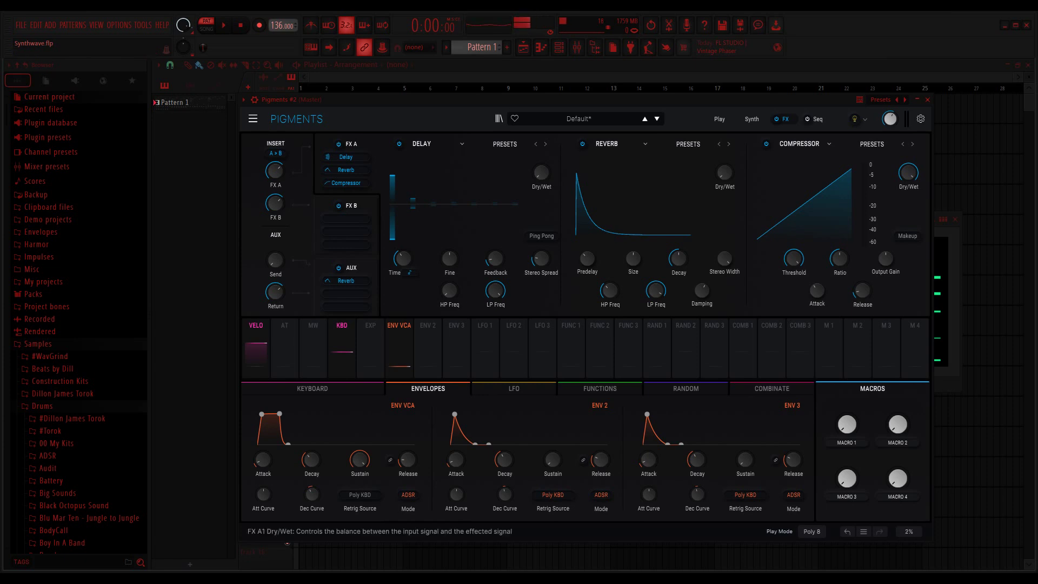
Step: Raise the Delay and Reverb Dry/Wet to blend in some effect
left_click_drag(542, 172, 541, 167)
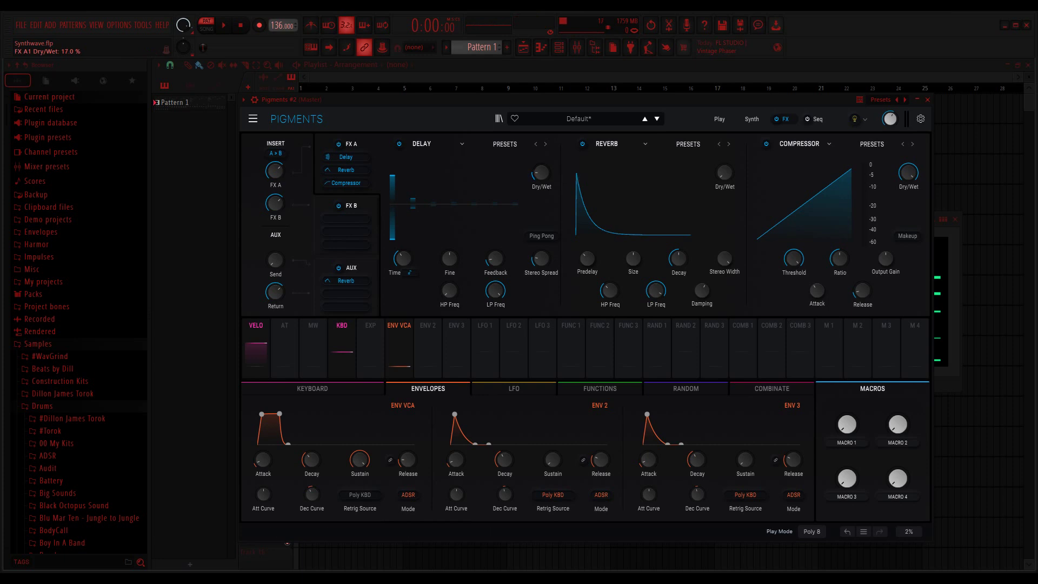
mouse_move(737, 165)
scroll(736, 165, "up", 3)
scroll(736, 165, "down", 2)
mouse_move(920, 166)
Step: Lower the Compressor threshold
mouse_move(806, 252)
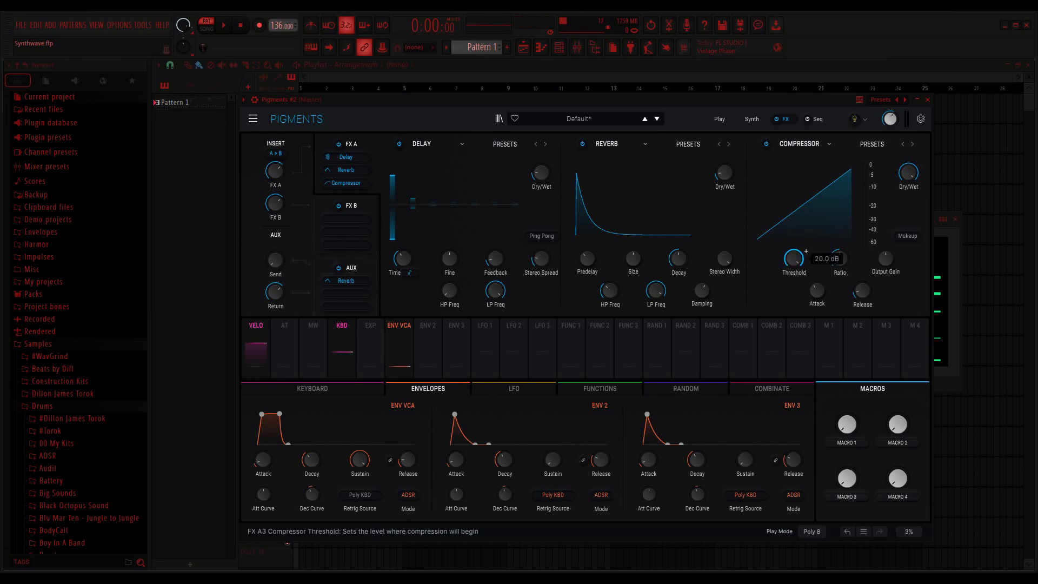
scroll(806, 252, "down", 3)
scroll(805, 251, "down", 3)
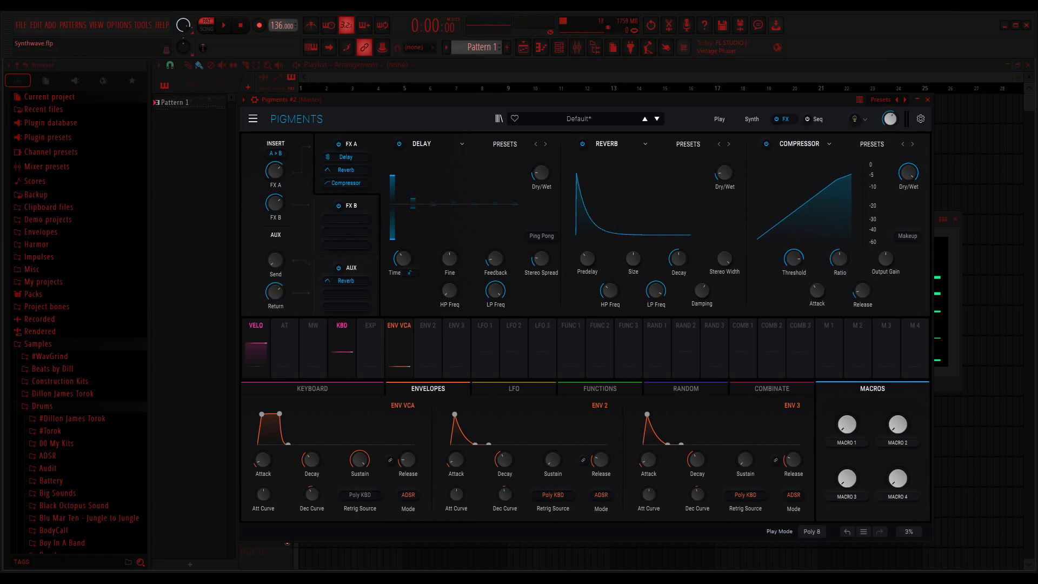
Step: Play and stop the patch to hear the effects, then show the Channel rack with F6
key("space")
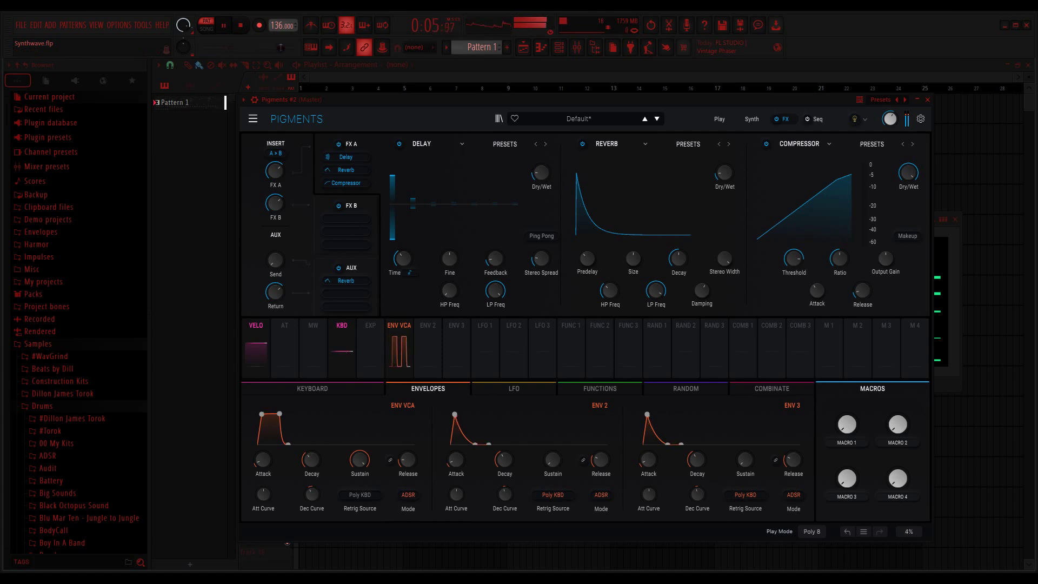
key("space")
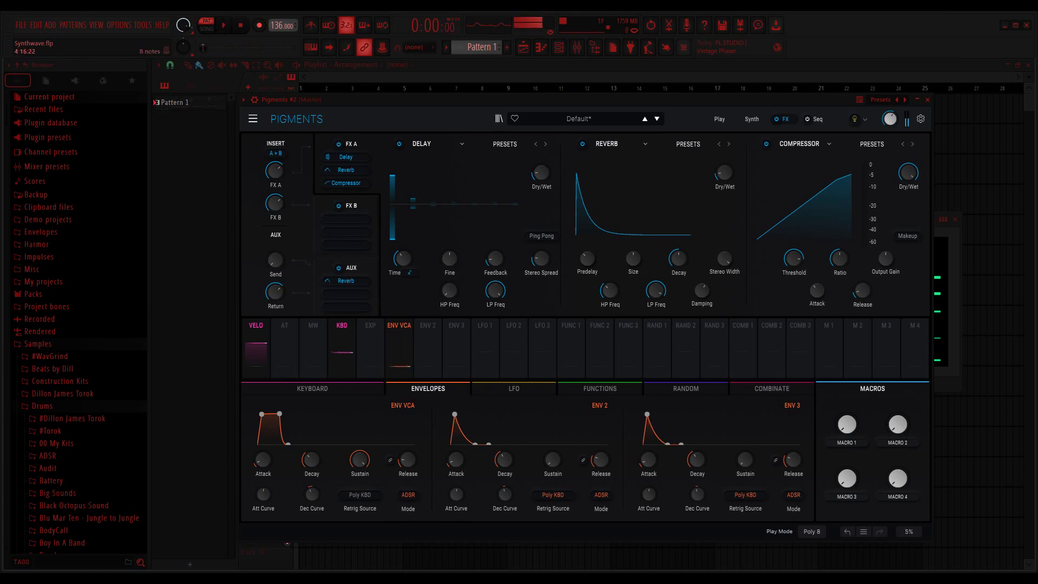
key("F6")
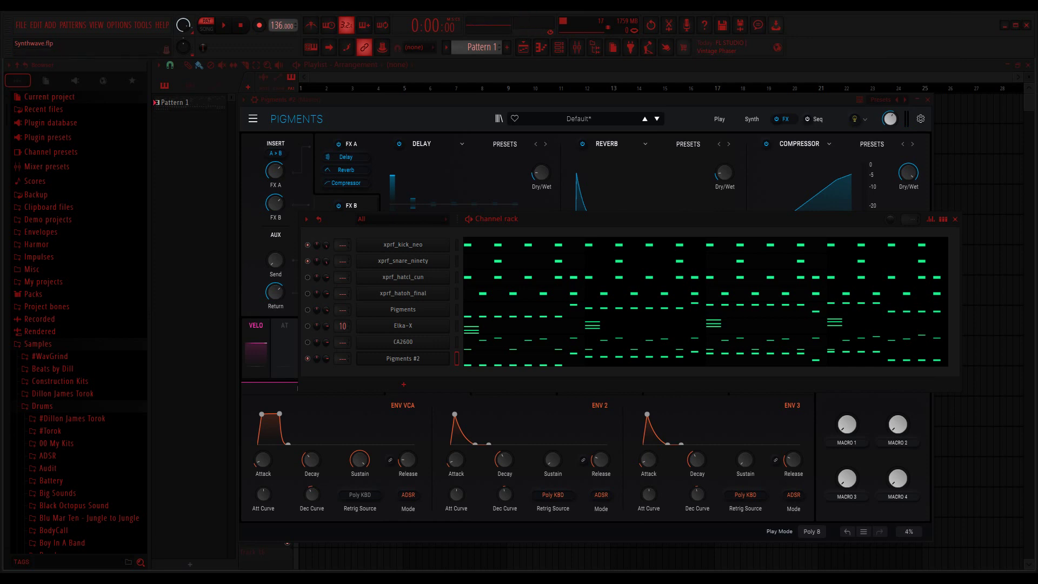
Step: Play the Pigments bass with the drum patterns, pause, then restart playback
key("space")
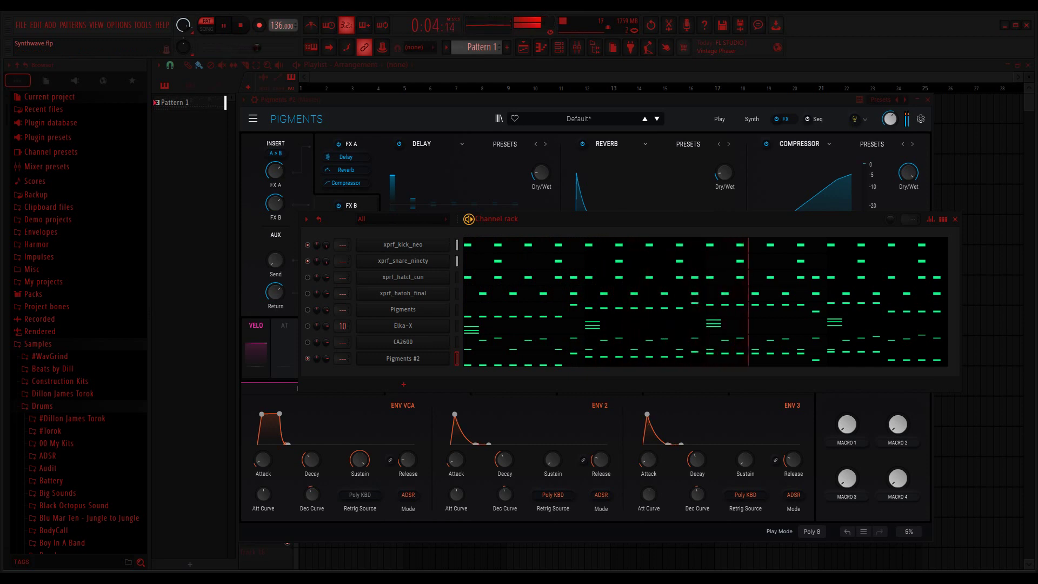
key("space")
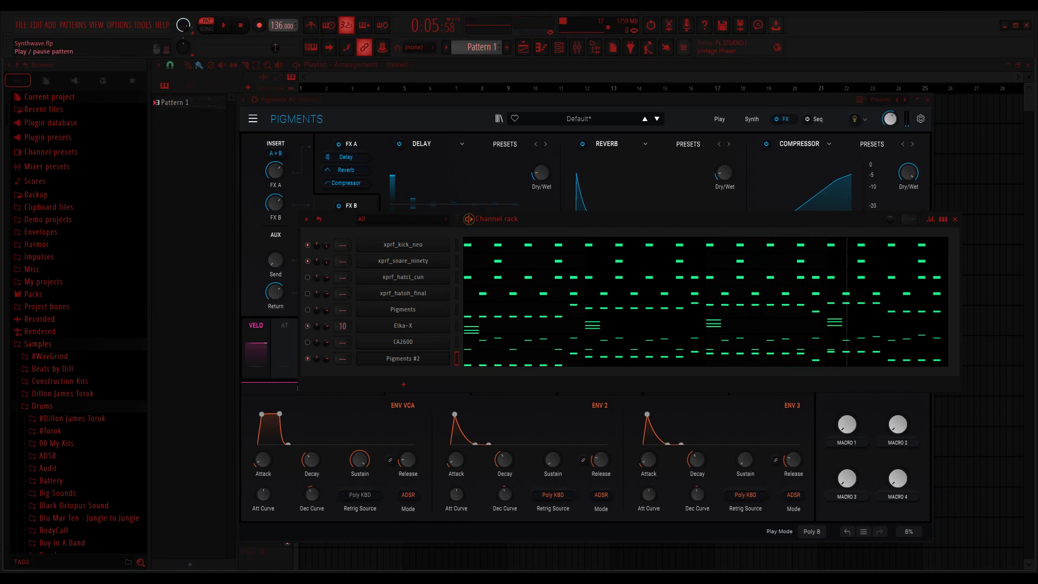
key("space")
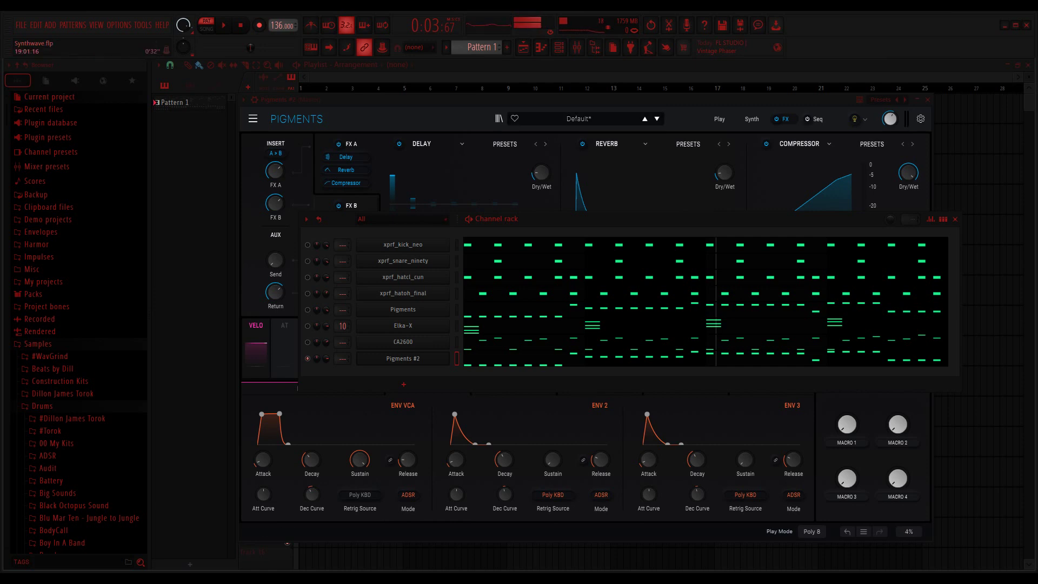
Step: Bring Pigments #2 back to the front on its Synth page showing the engines and filters
left_click(751, 119)
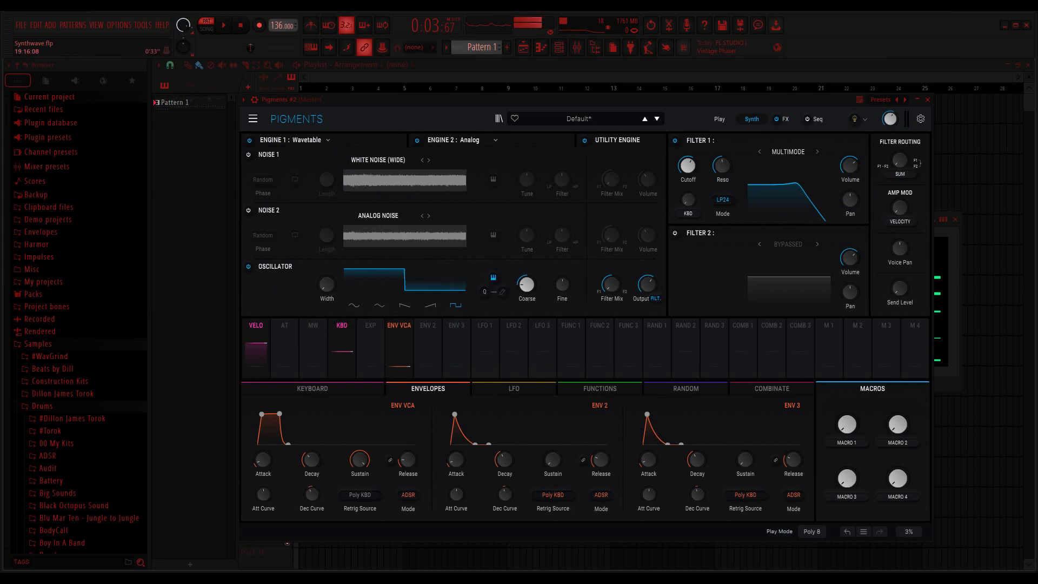